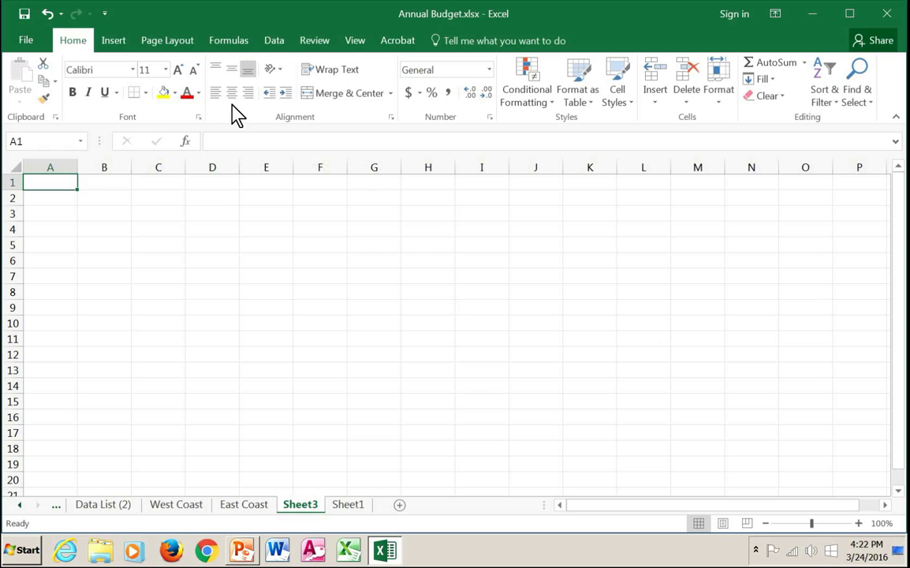
Step: Open the ribbon customization options and collapse the groups listed under the Home tab
right_click(233, 106)
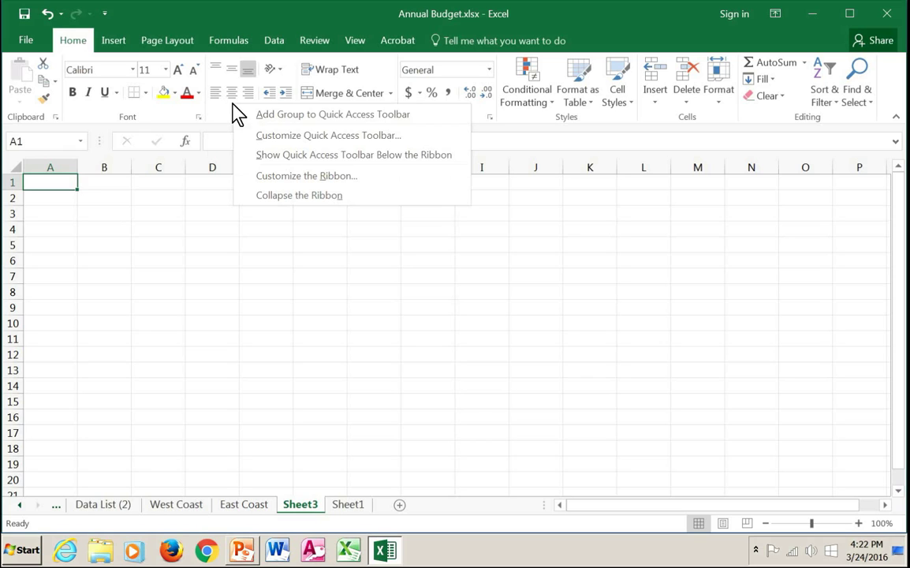
left_click(285, 182)
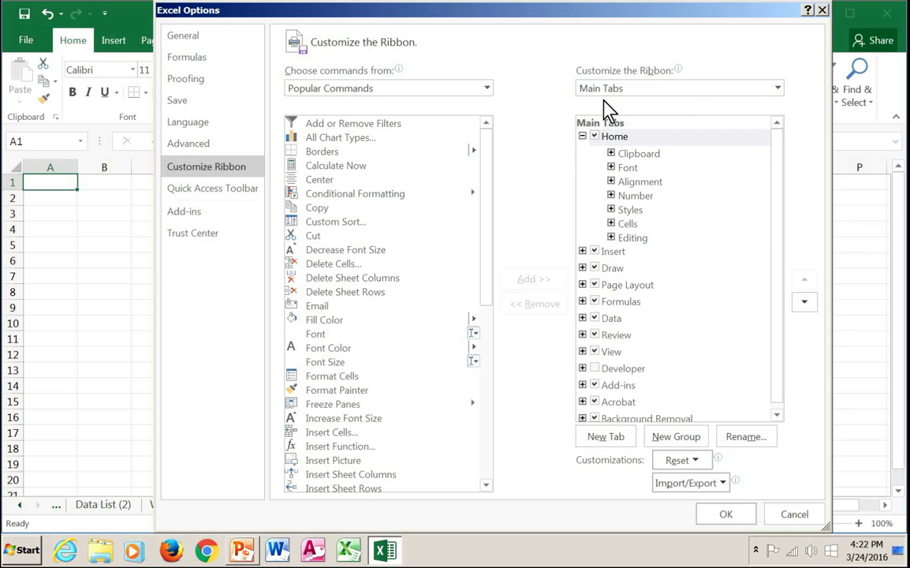
left_click(582, 136)
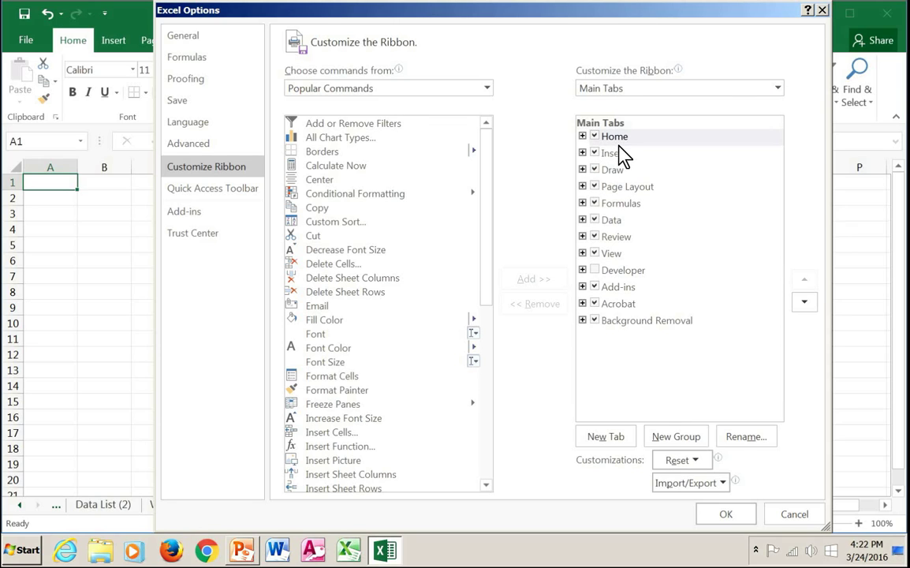
Step: Show the Tool Tabs in the customization list, return to Main Tabs, and check the other available tab categories
left_click(625, 95)
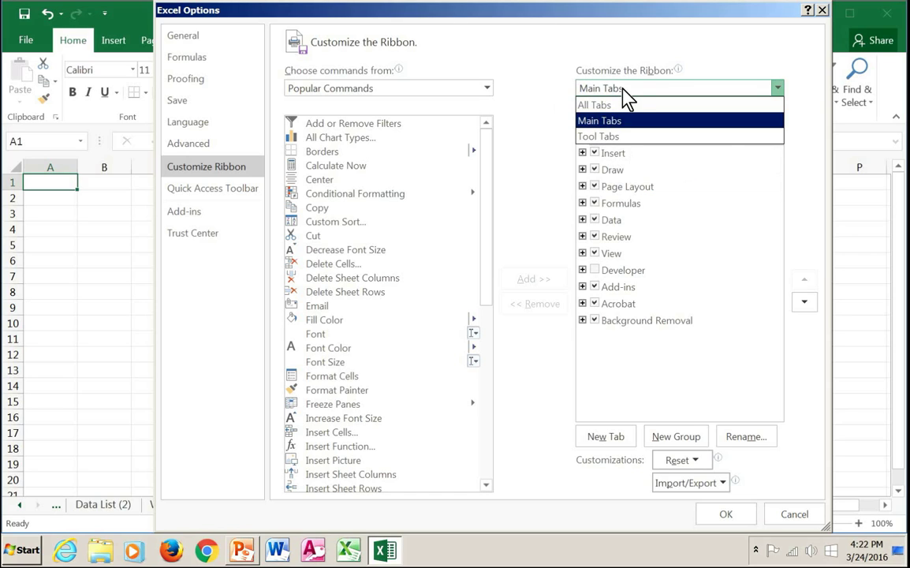
left_click(617, 140)
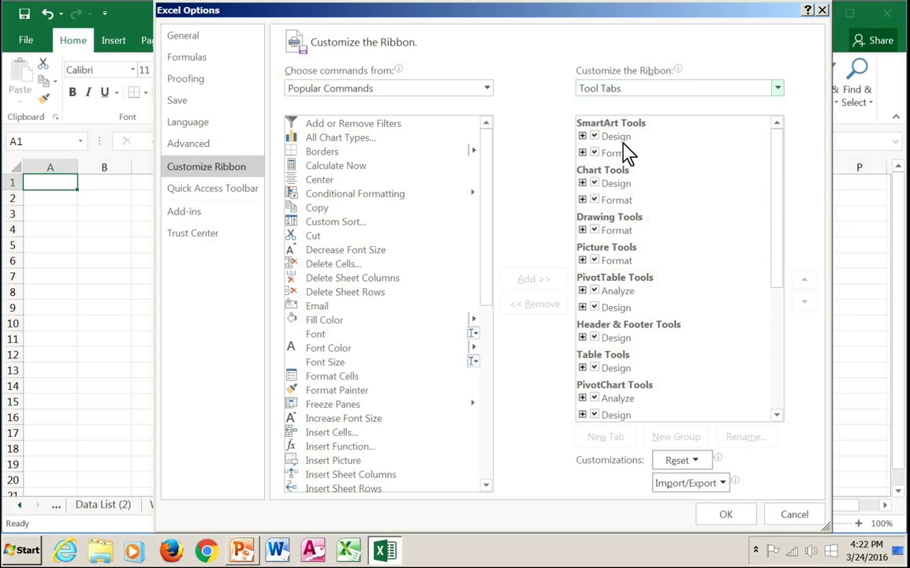
left_click(635, 90)
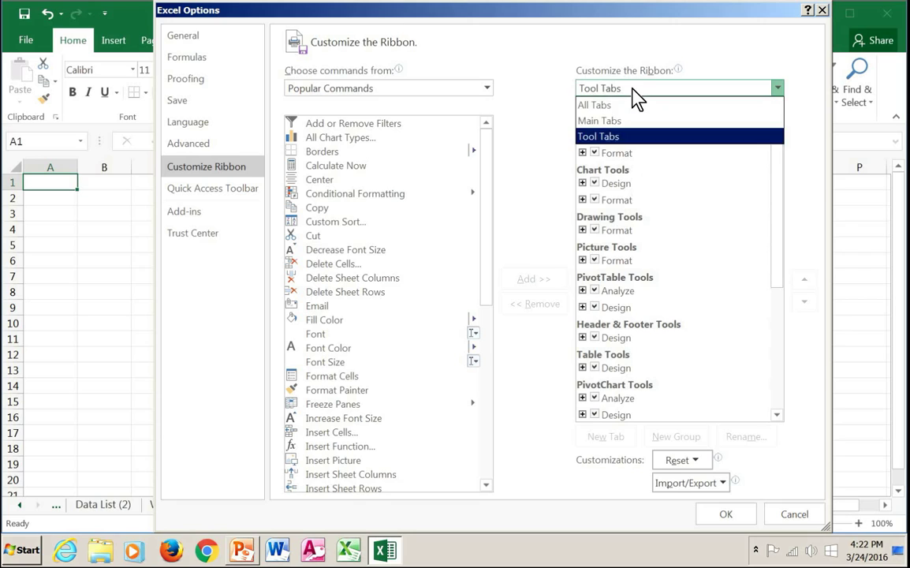
left_click(609, 122)
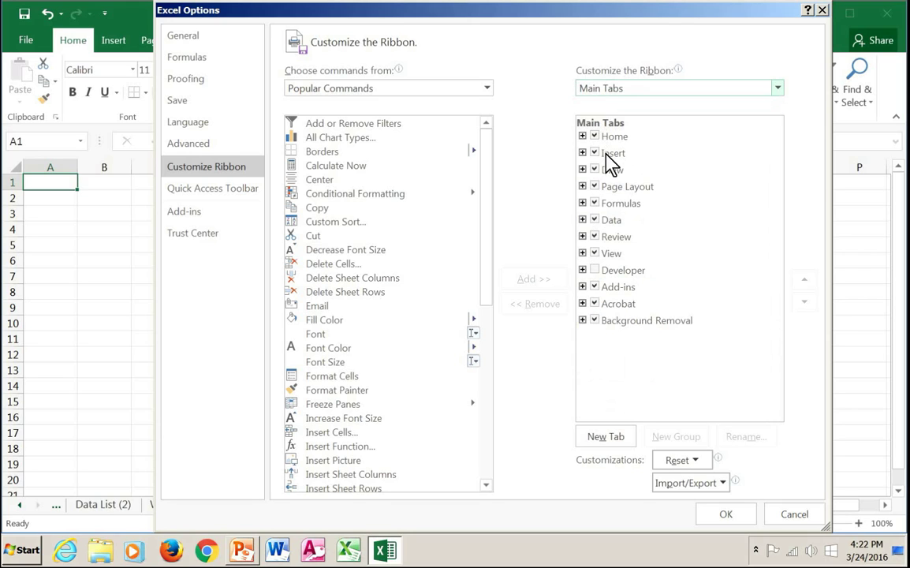
left_click(630, 90)
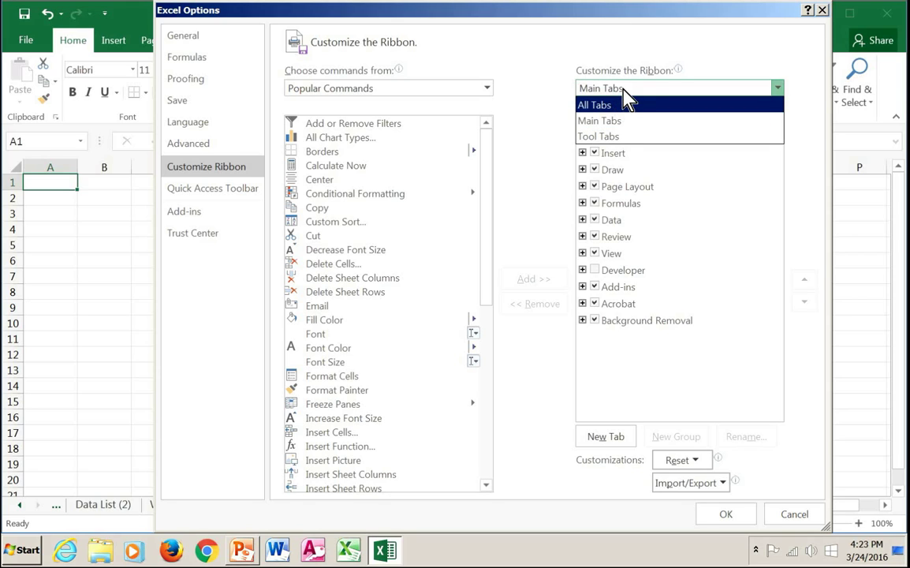
left_click(625, 90)
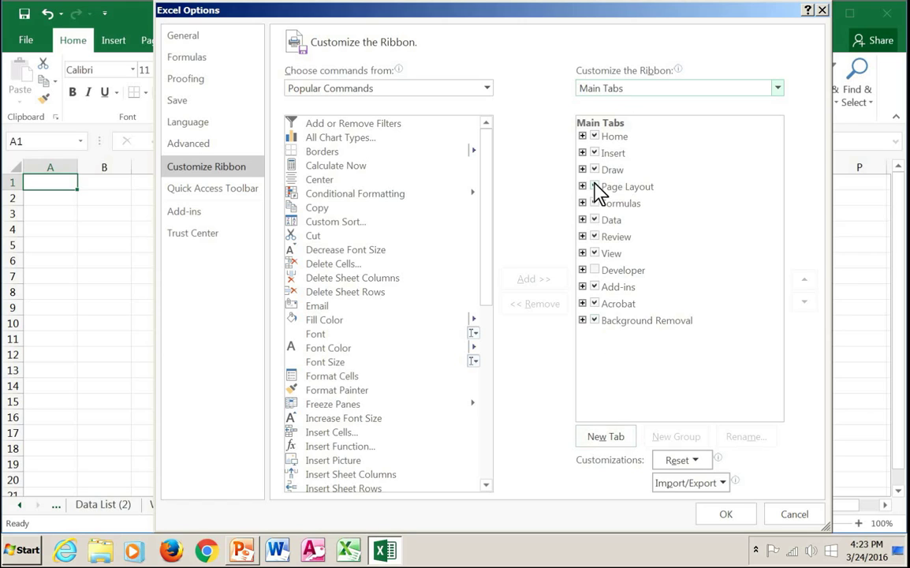
Step: Add a new custom tab directly after Home in the Main Tabs list
left_click(615, 147)
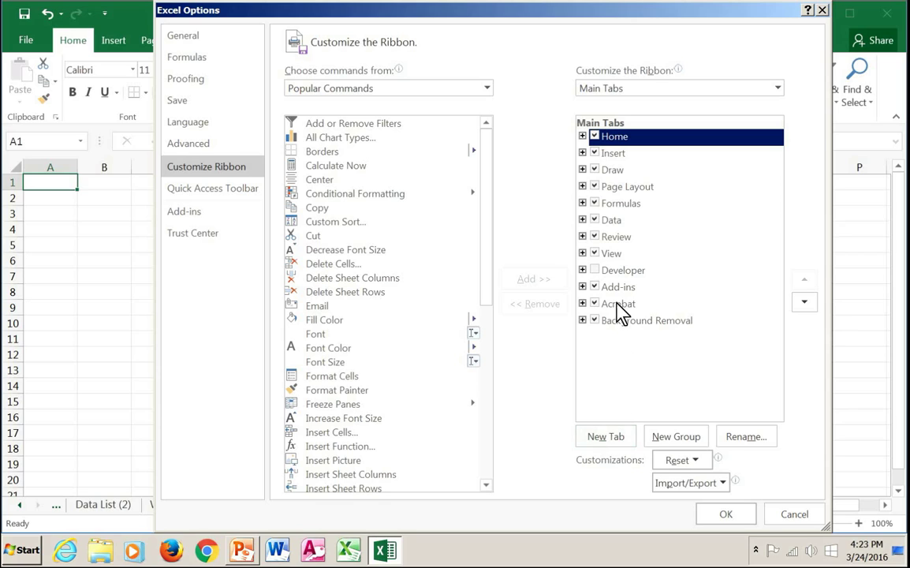
left_click(619, 190)
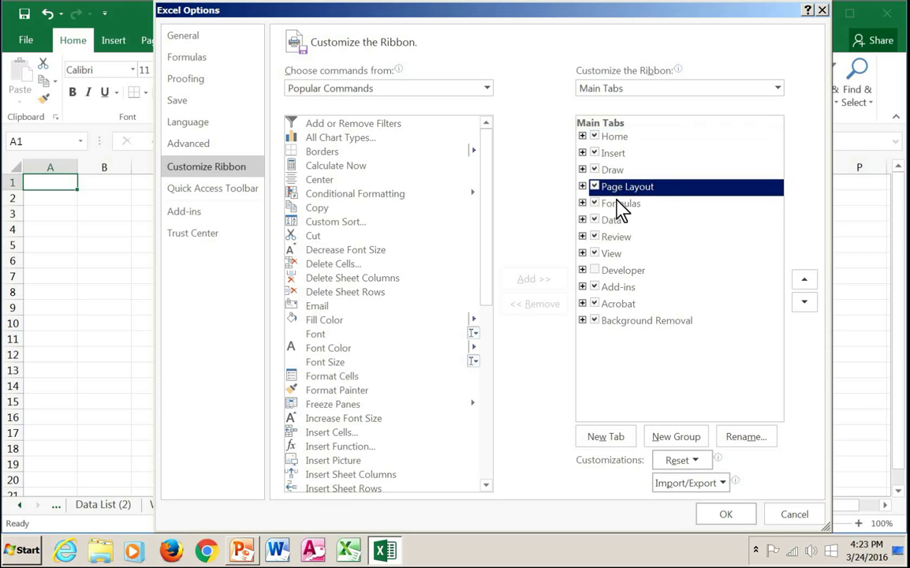
left_click(619, 138)
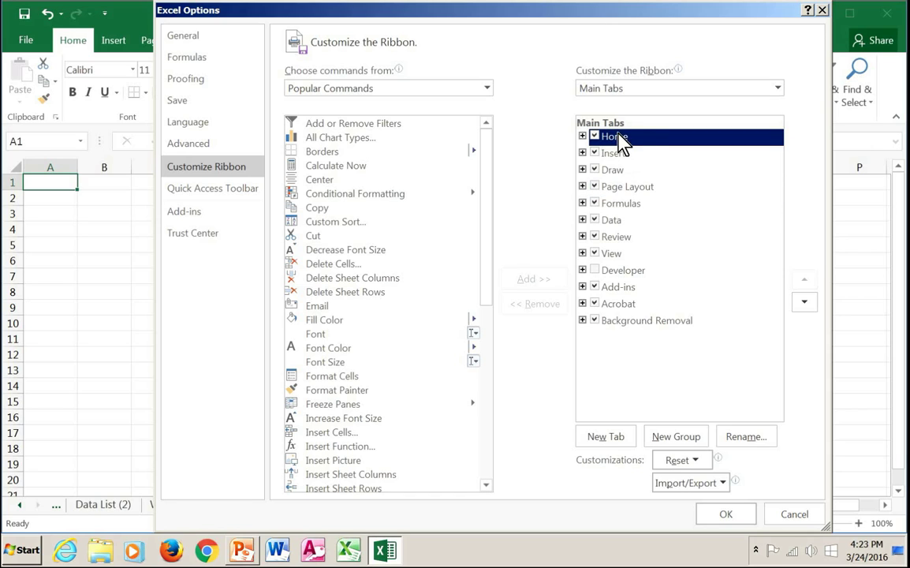
left_click(609, 447)
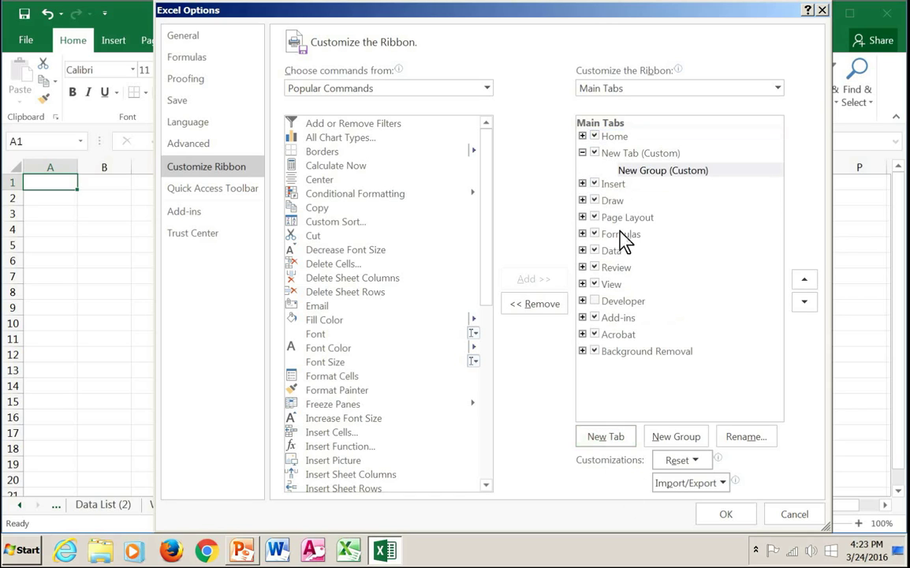
Step: Rename the new custom tab with the owner's first name followed by "Tools"
left_click(632, 154)
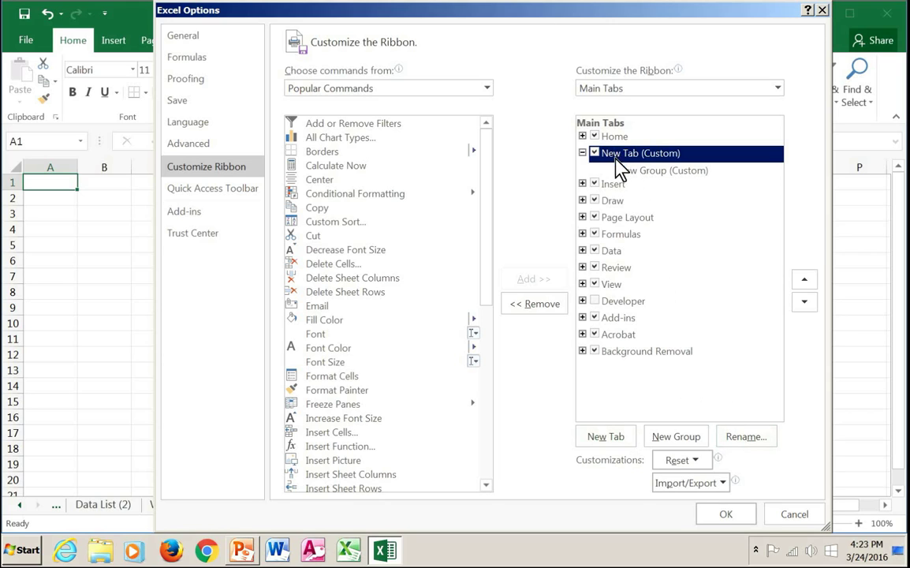
left_click(734, 442)
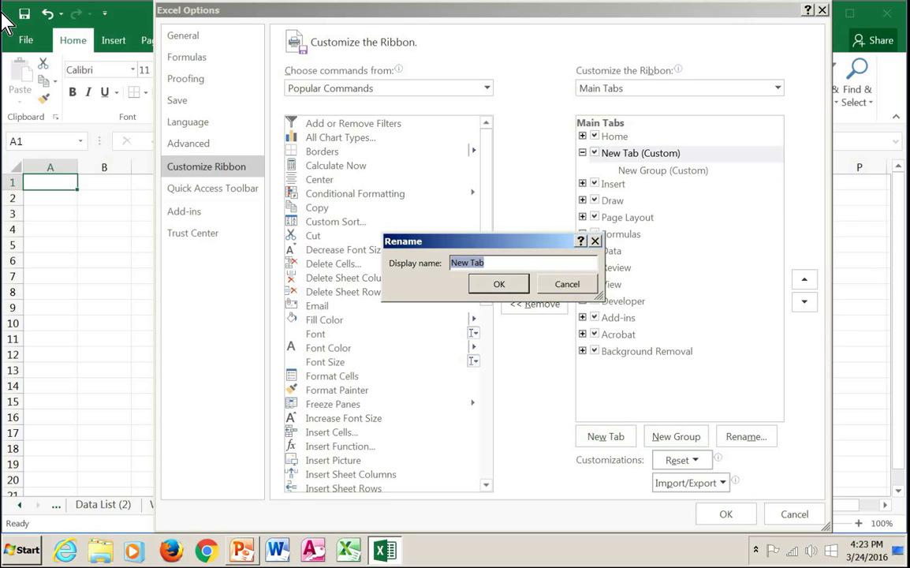
type("Joseph Tools")
key("Return")
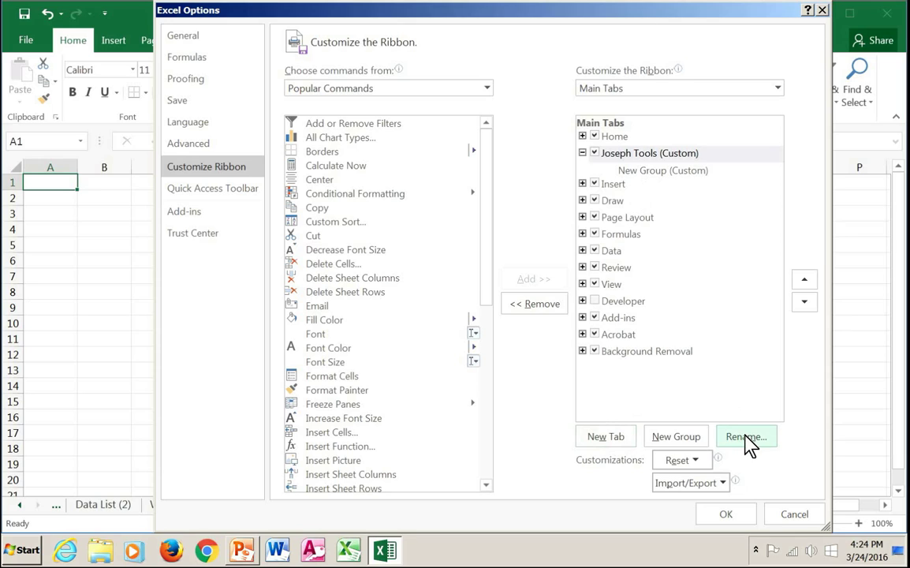
Step: Add a second group to the custom tab and name it "Font Formatting"
left_click(647, 172)
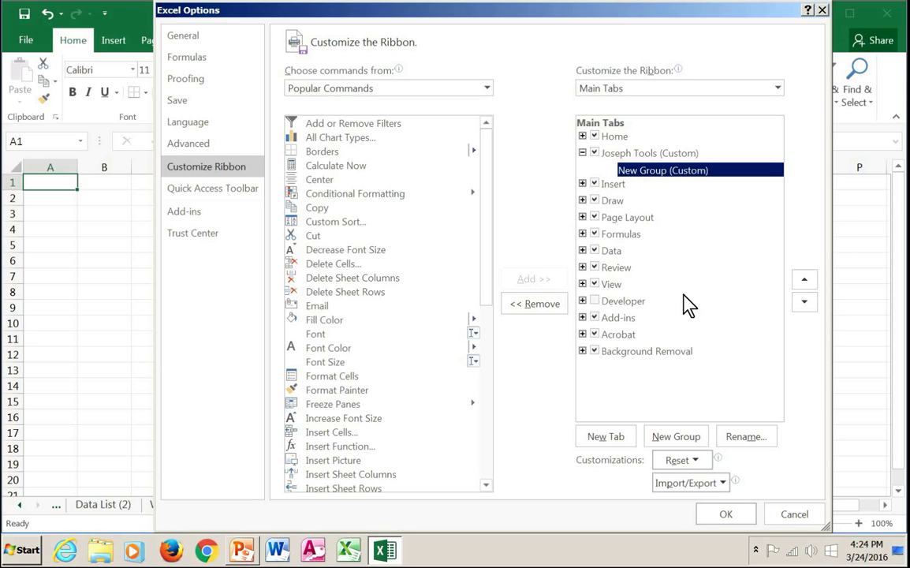
left_click(679, 438)
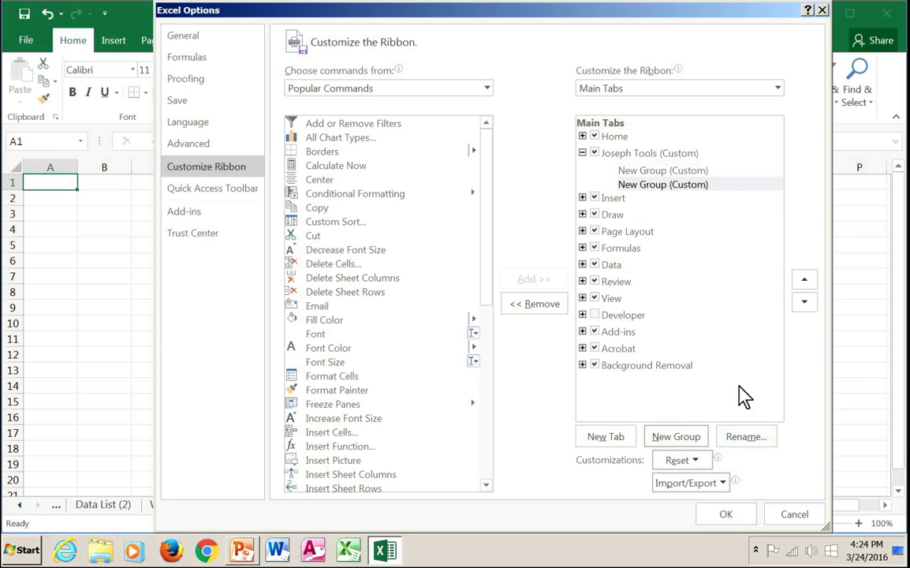
left_click(655, 184)
left_click(745, 437)
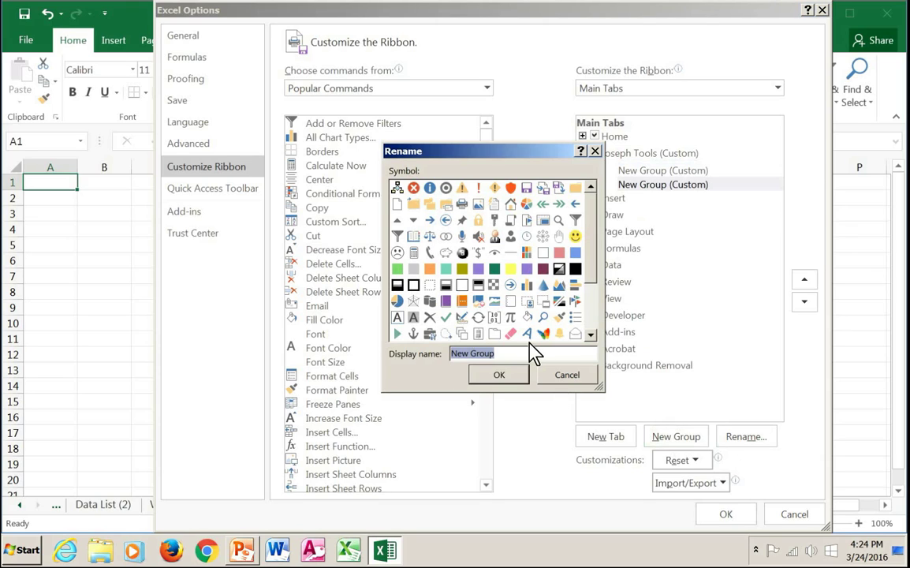
type("F")
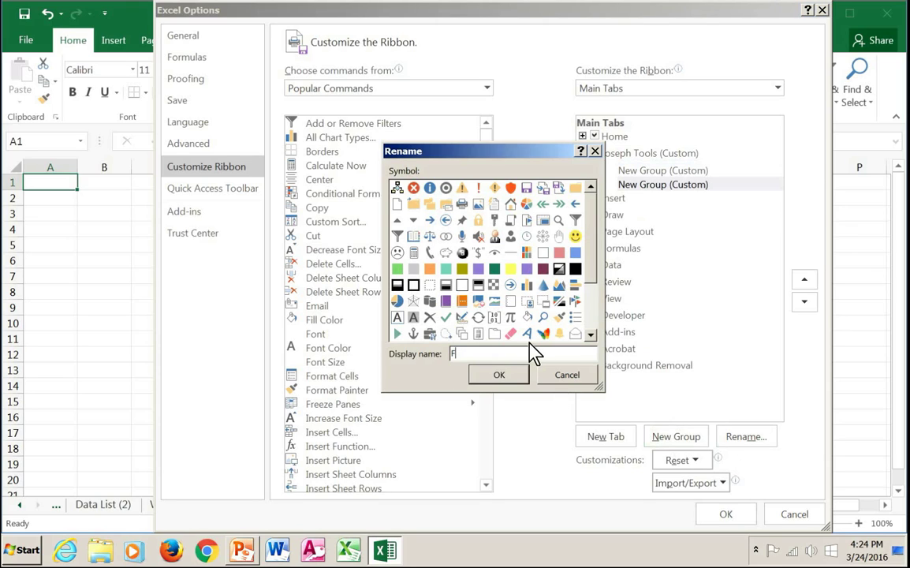
type("ont Formatting")
left_click(501, 376)
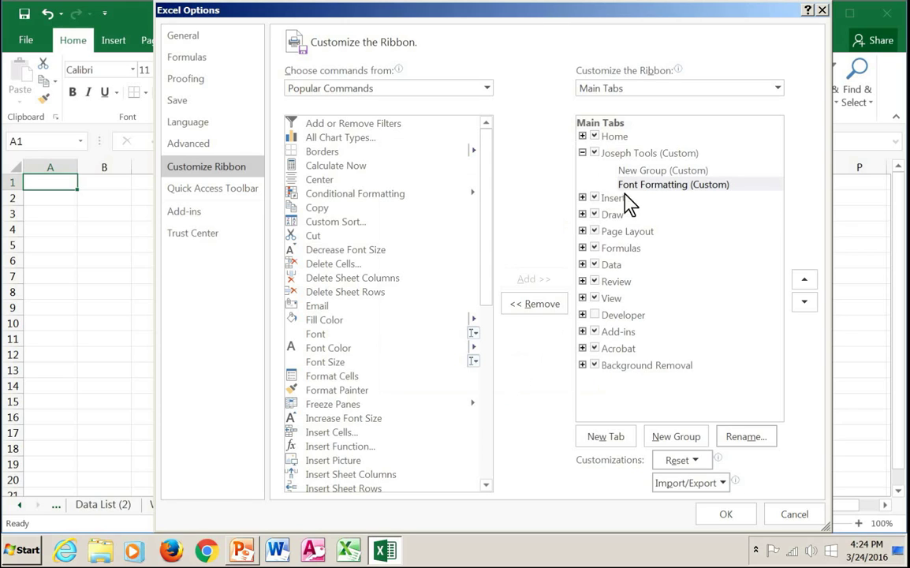
Step: Rename the custom tab's first group to "Page Formatting"
left_click(658, 174)
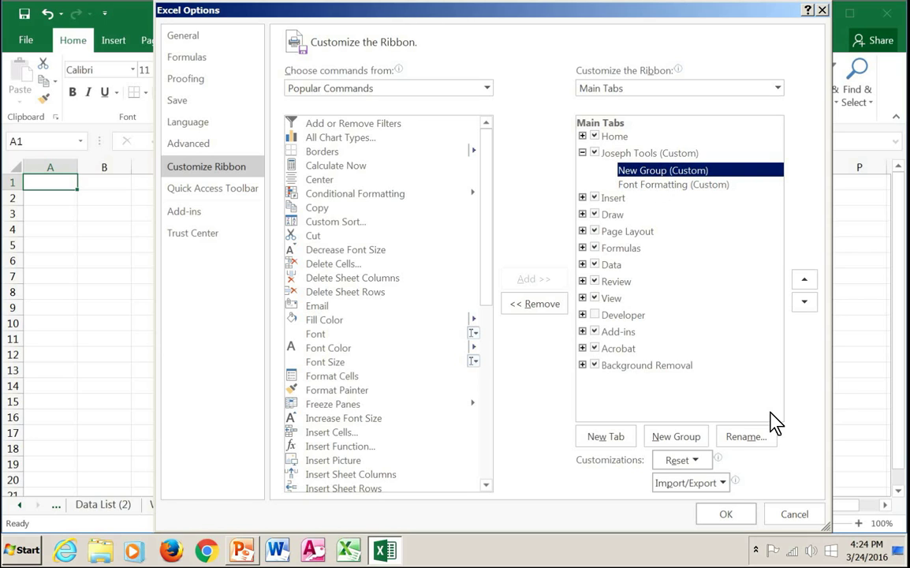
left_click(735, 441)
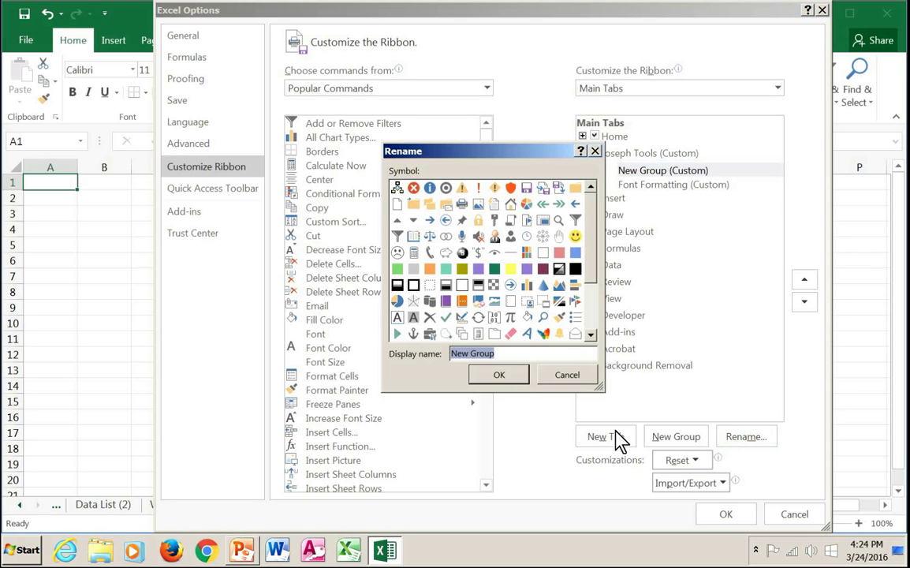
type("Page ")
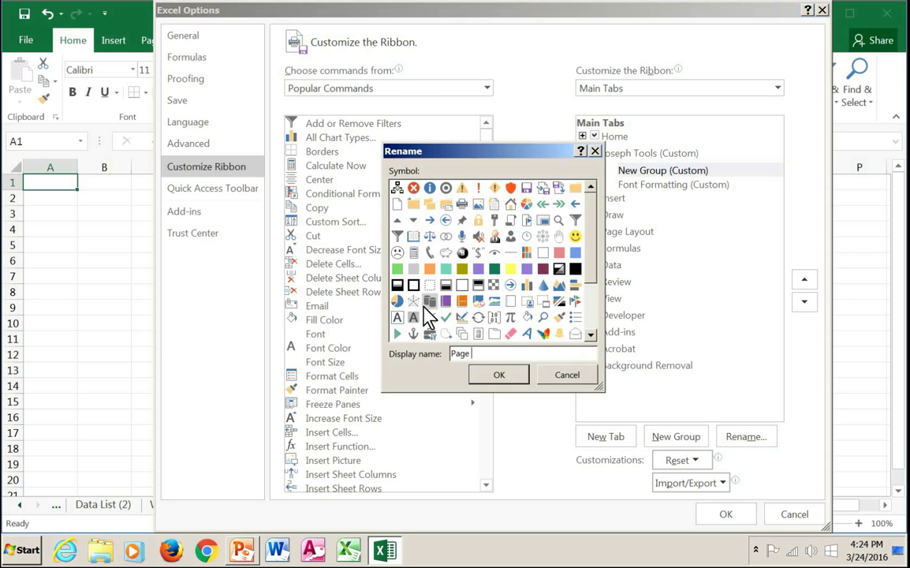
type("Foamr")
key("BackSpace")
key("BackSpace")
key("BackSpace")
type("rmatting")
key("Return")
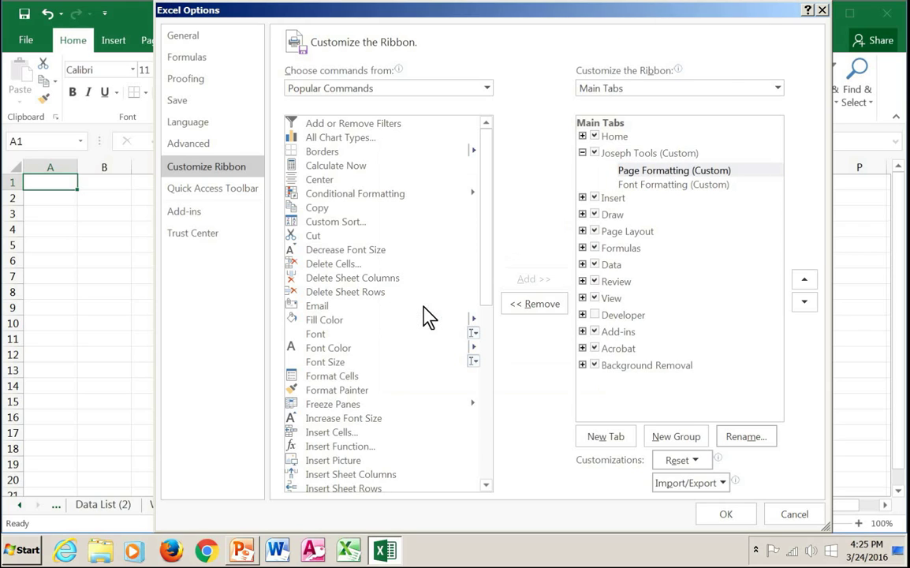
Step: Add a third group below Font Formatting in the custom tab and name it "Special Format Tools"
left_click(676, 187)
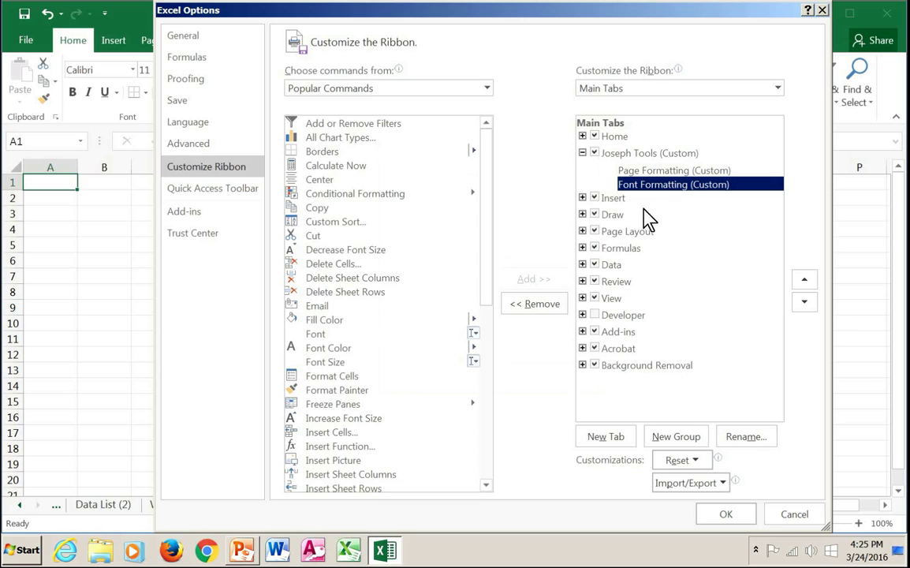
left_click(688, 433)
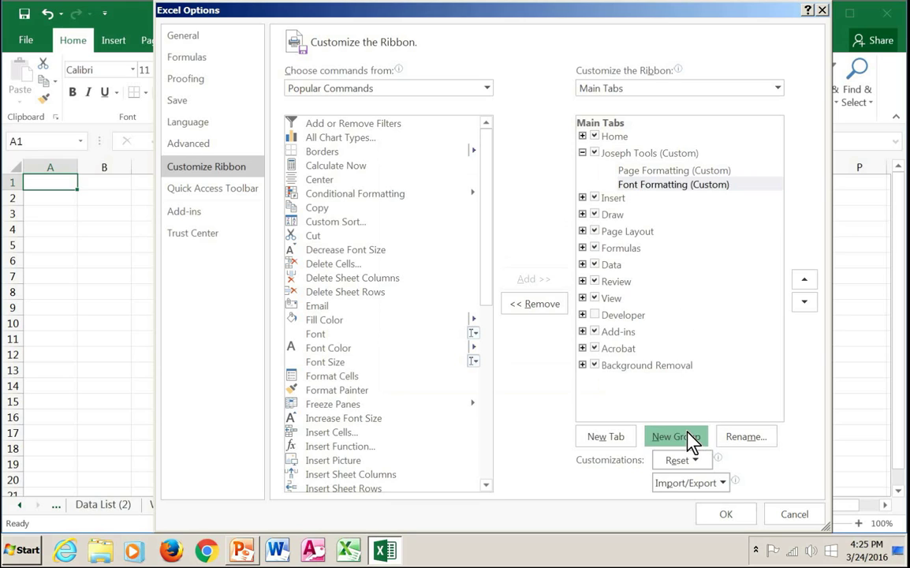
left_click(659, 200)
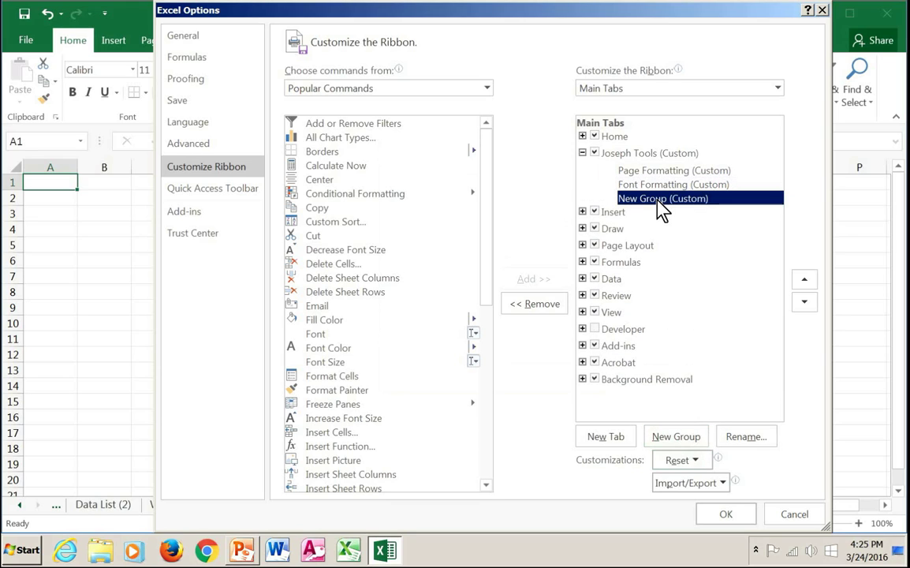
left_click(743, 440)
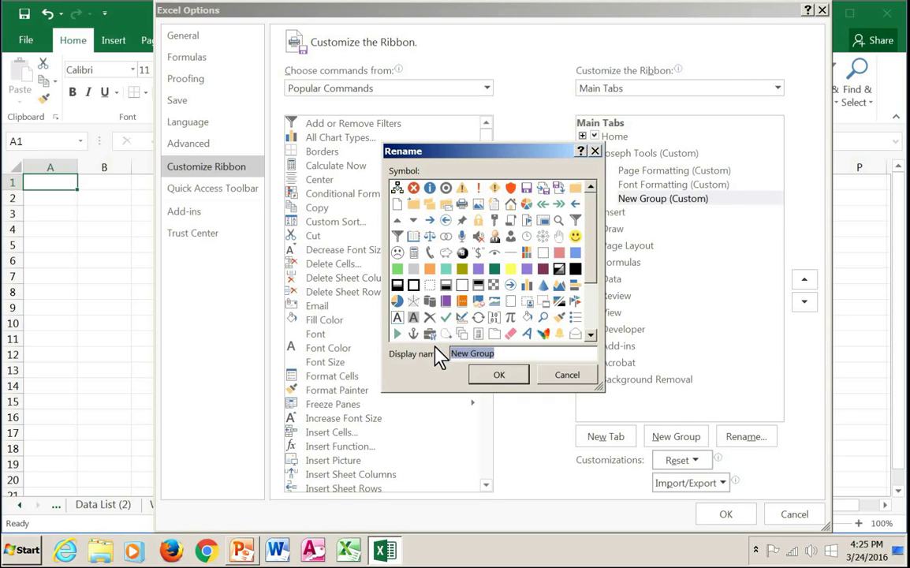
type("Special Format Tools")
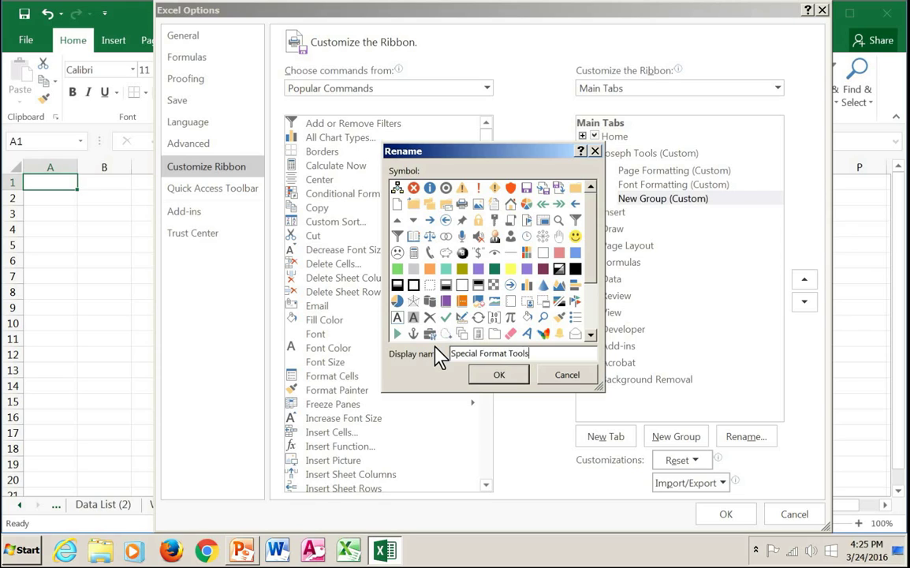
key("Return")
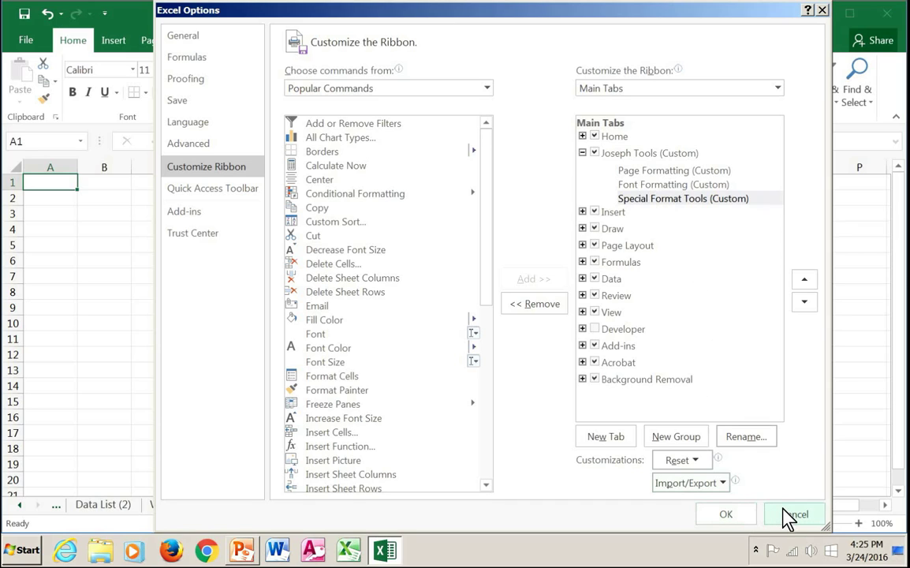
Step: Apply the ribbon customizations and display the new custom tab on the ribbon
left_click(727, 515)
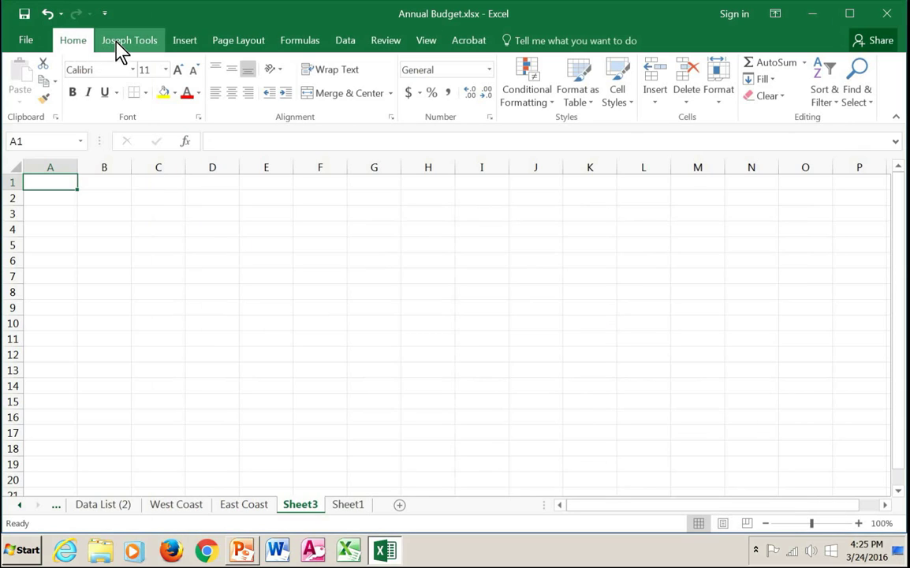
left_click(137, 44)
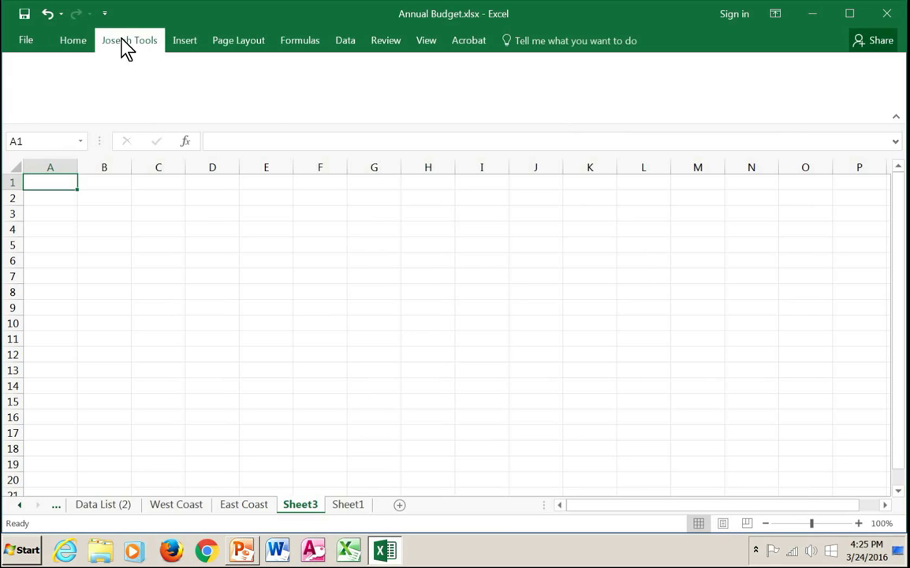
Step: Review the groups of the custom tab in the ribbon customization settings
left_click(75, 43)
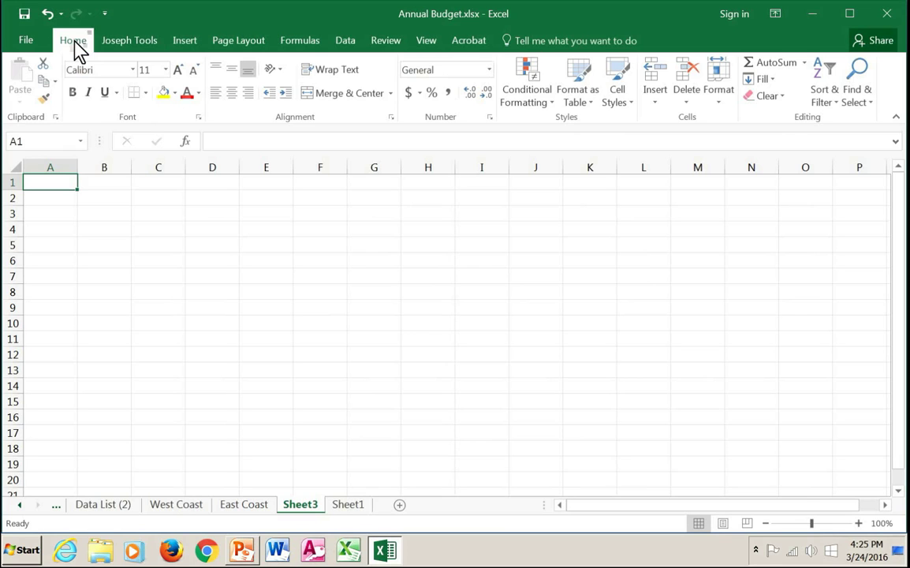
right_click(135, 92)
left_click(189, 164)
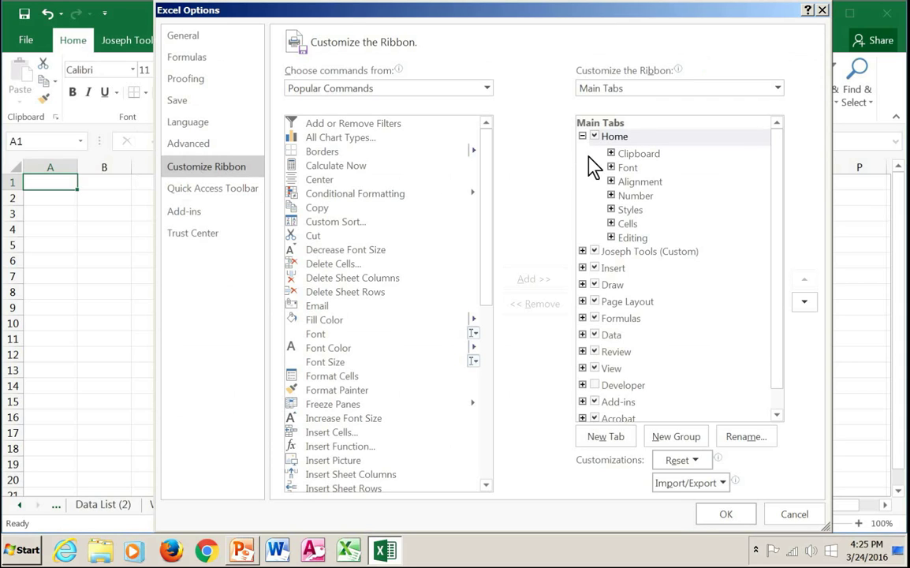
left_click(582, 137)
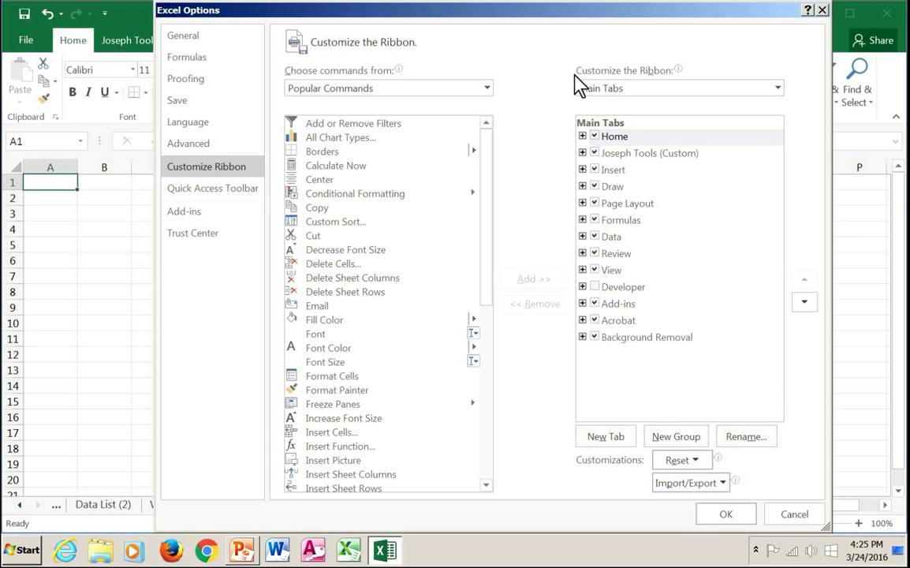
left_click(583, 153)
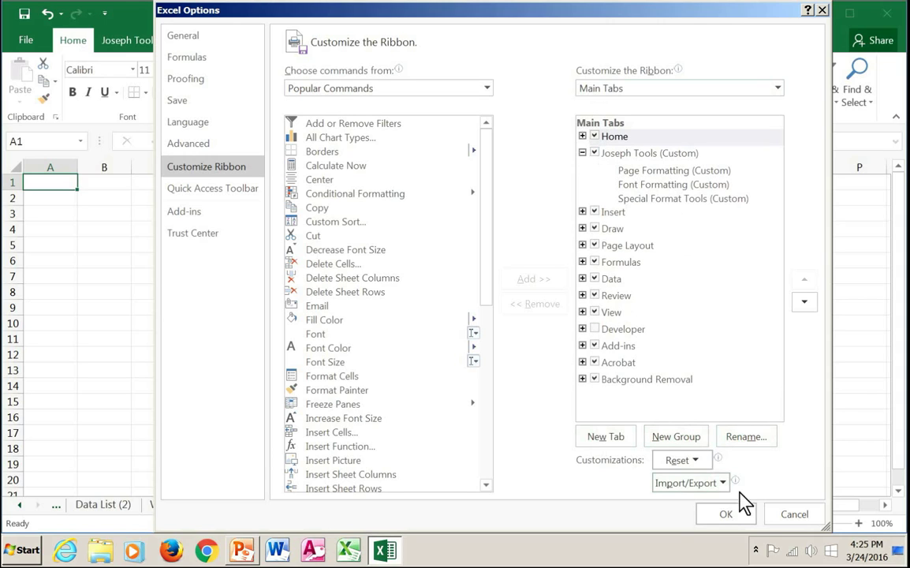
left_click(726, 515)
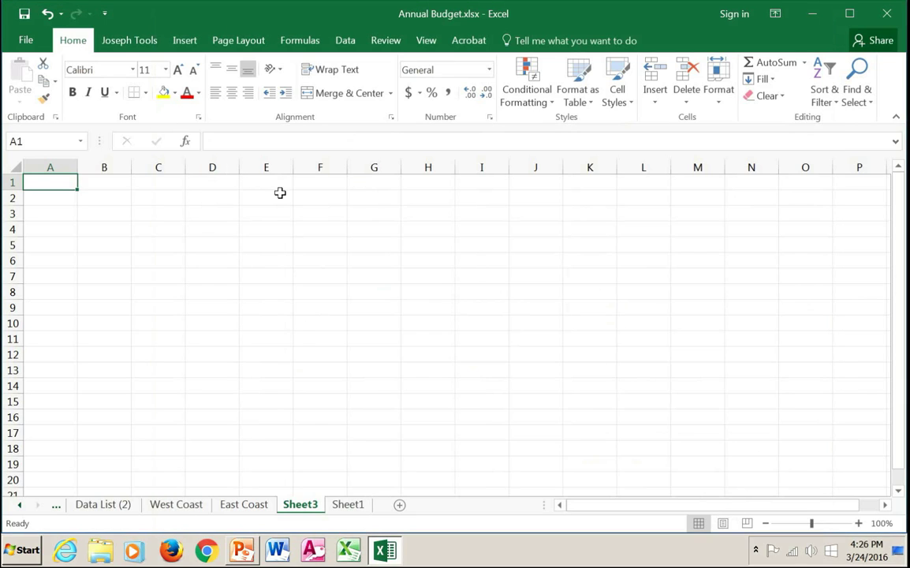
Step: Move the custom tab to directly after Page Layout in the ribbon's main tab order
right_click(152, 100)
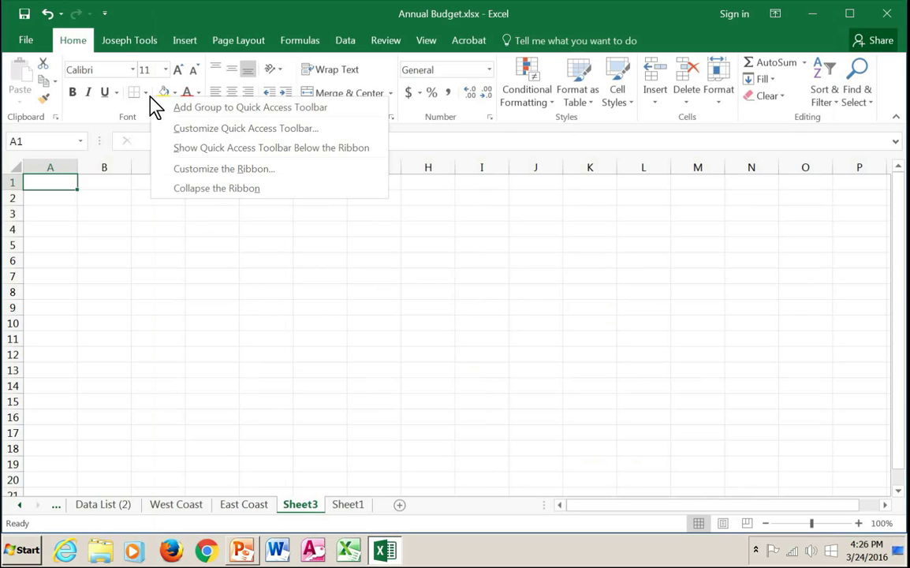
left_click(208, 169)
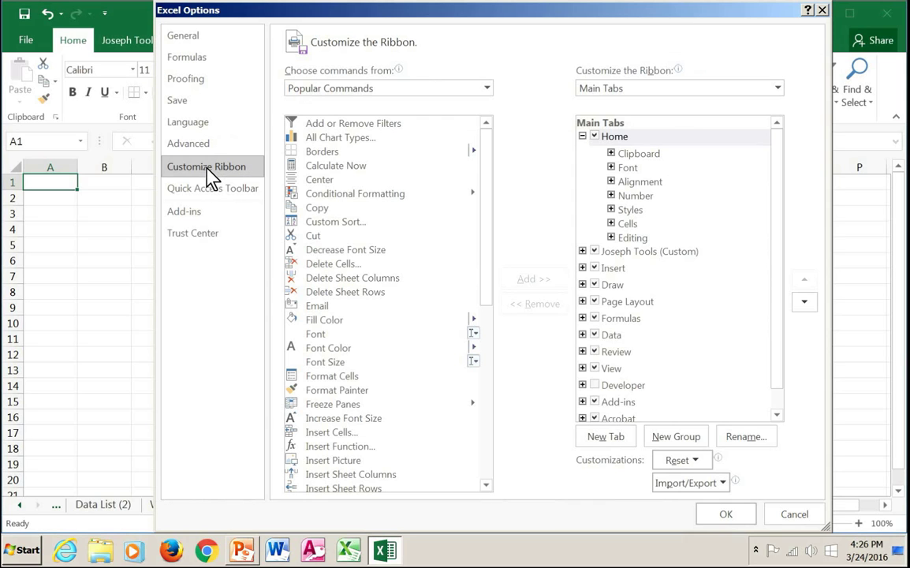
left_click(583, 136)
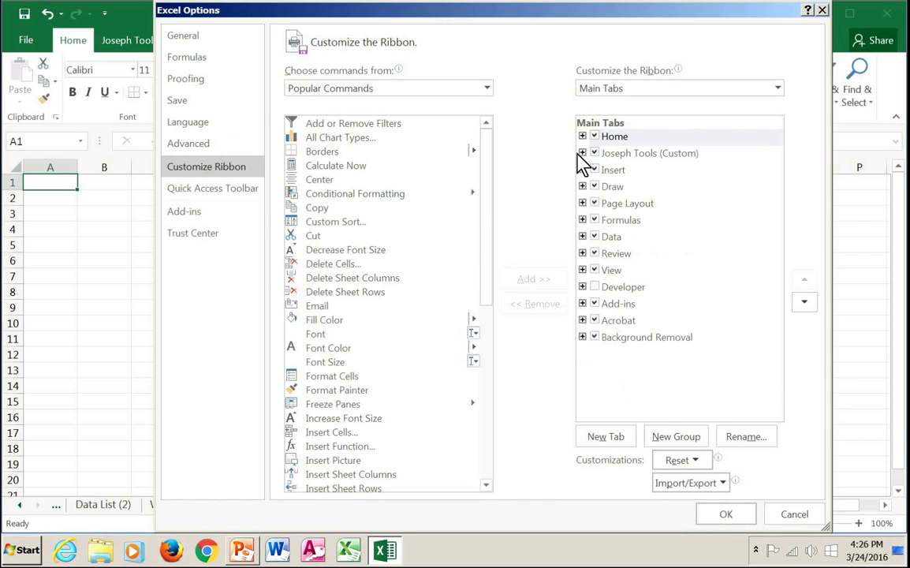
left_click(629, 158)
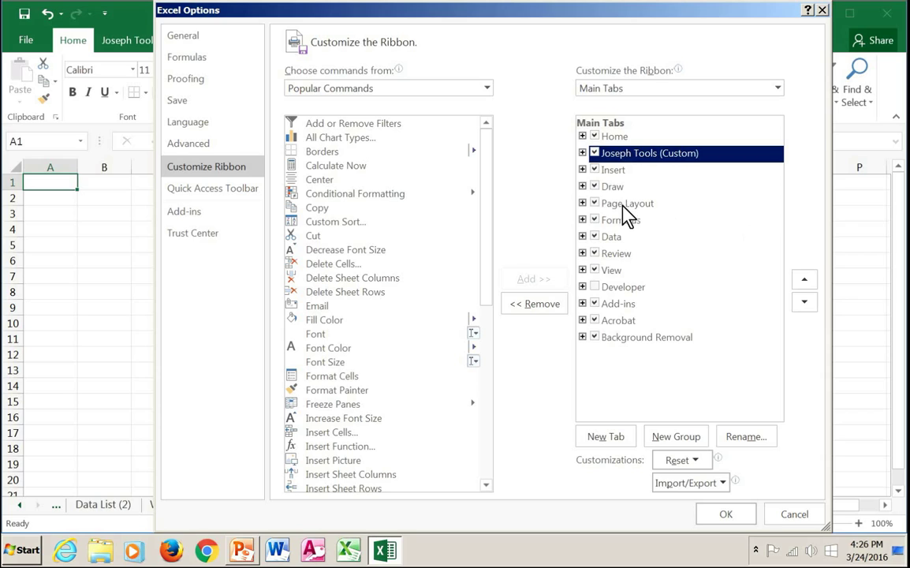
left_click(804, 303)
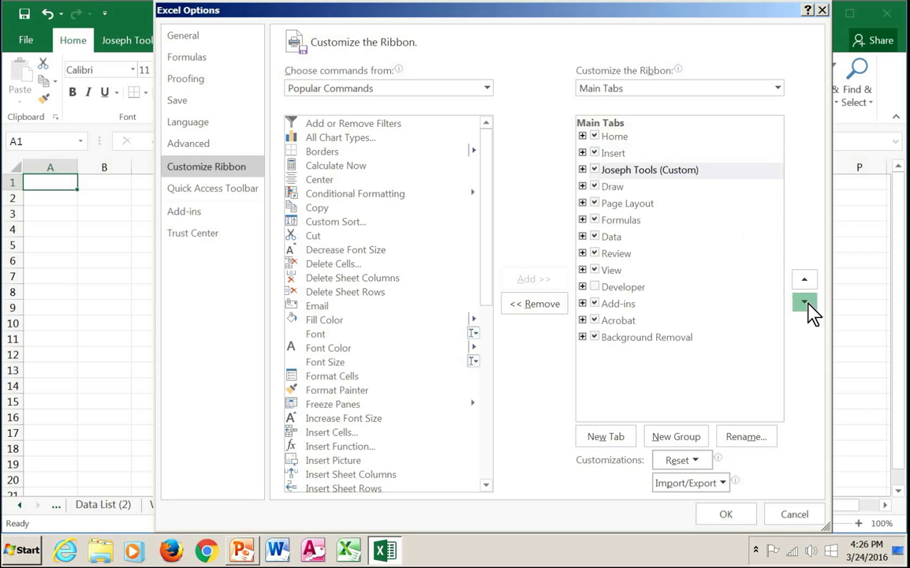
left_click(804, 303)
left_click(806, 303)
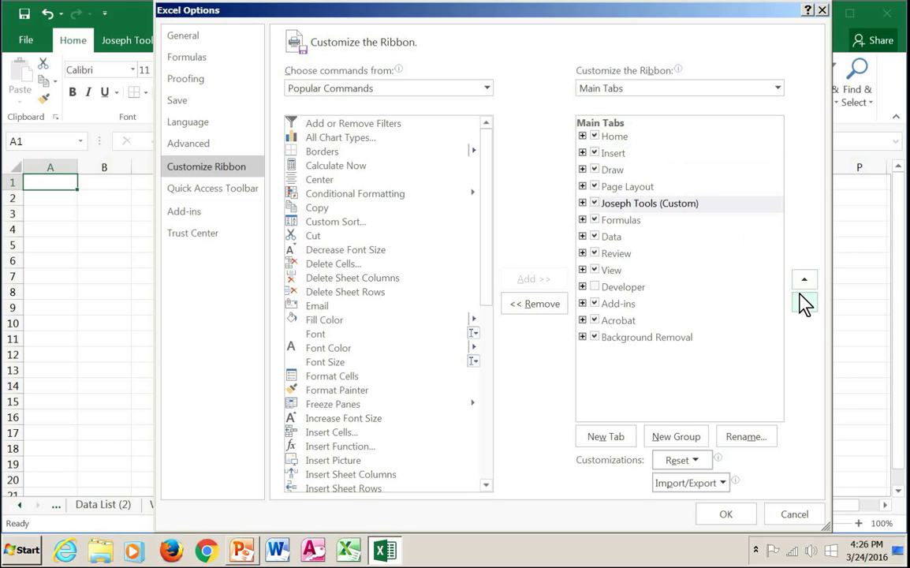
Step: Move the Font Formatting group below Special Format Tools within the custom tab
left_click(582, 204)
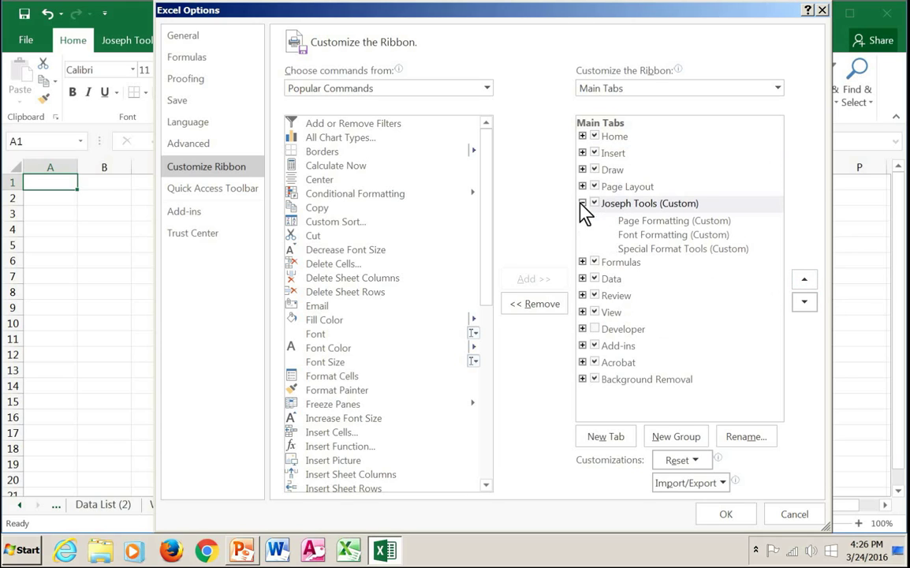
left_click(673, 235)
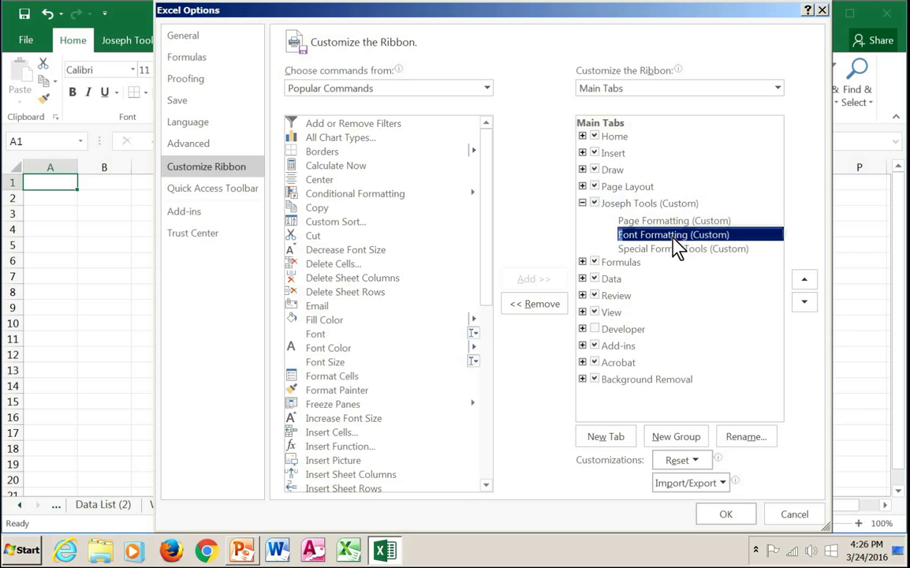
left_click(806, 304)
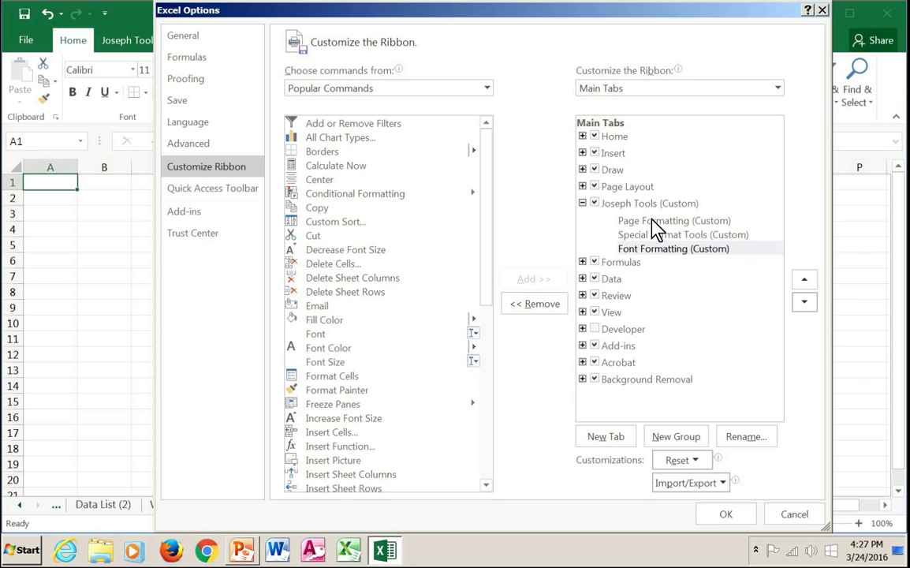
Step: Move the Home tab's Editing group to directly after Clipboard and apply the ribbon changes
left_click(582, 136)
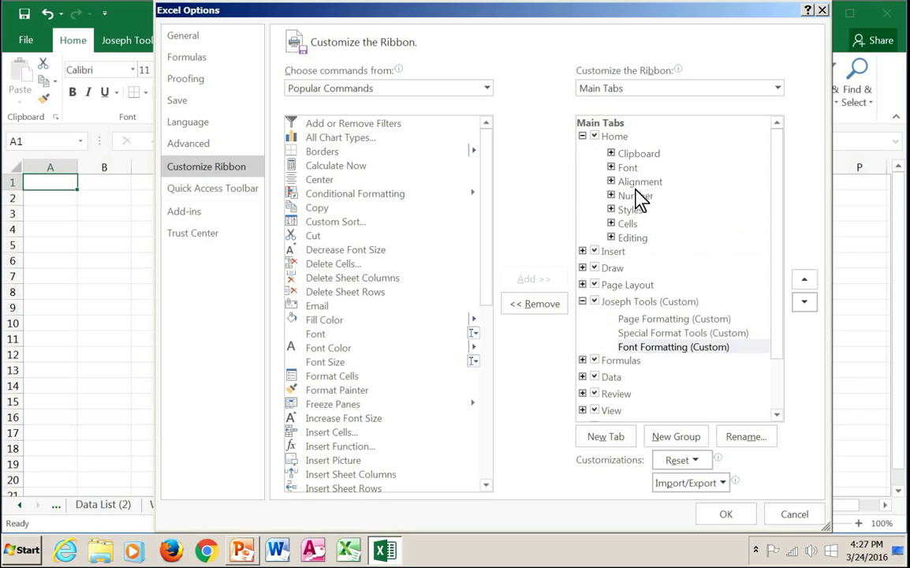
left_click(635, 239)
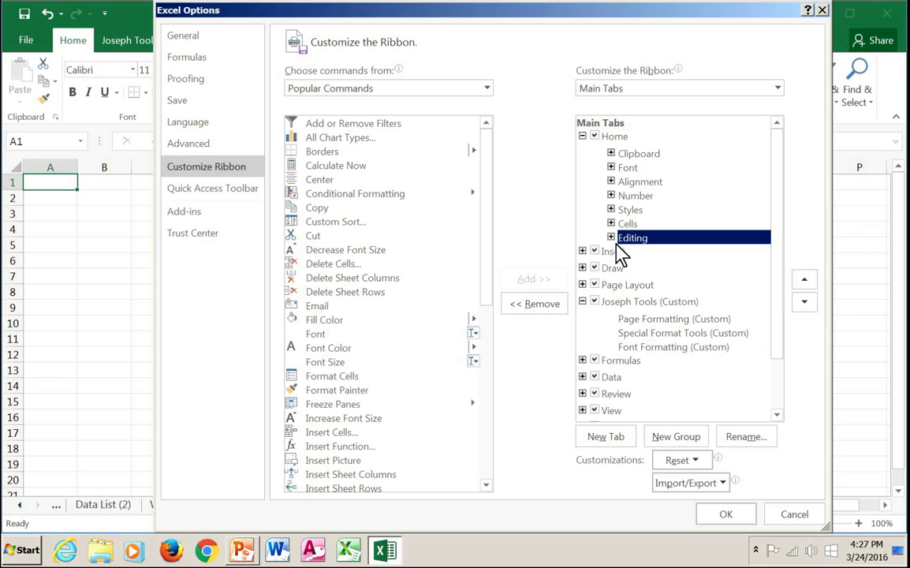
left_click(805, 279)
left_click(806, 279)
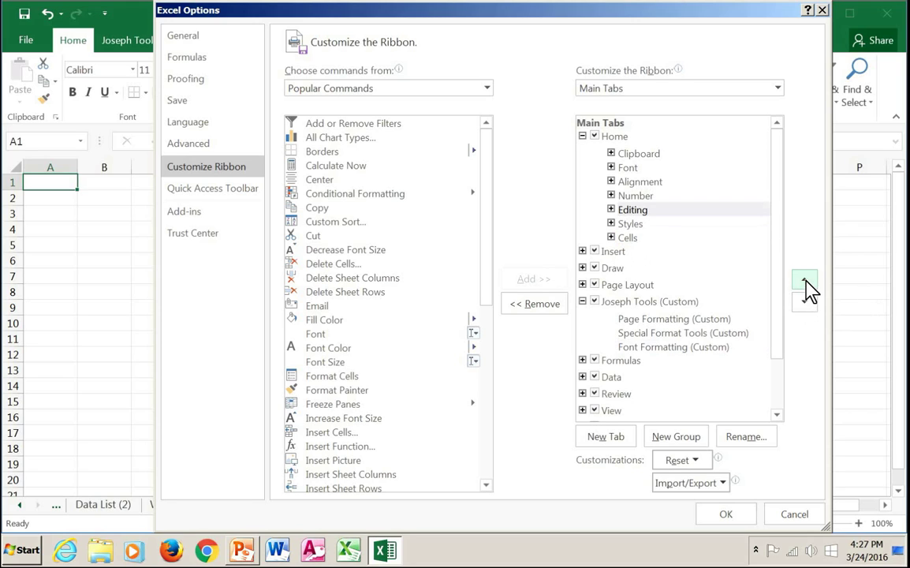
left_click(805, 279)
left_click(805, 280)
left_click(805, 280)
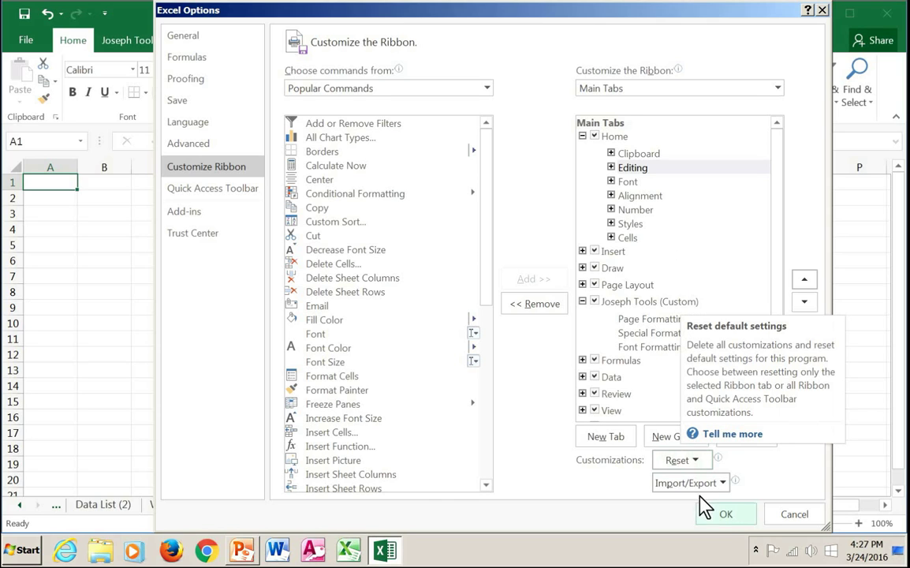
left_click(726, 517)
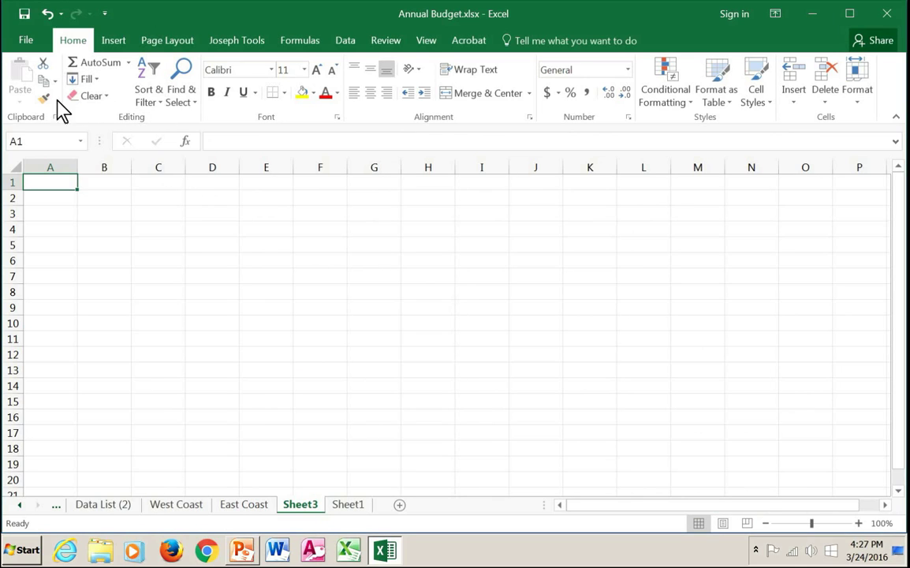
Step: Return the custom tab to its place directly after Home in the ribbon's main tab order
right_click(227, 43)
left_click(247, 92)
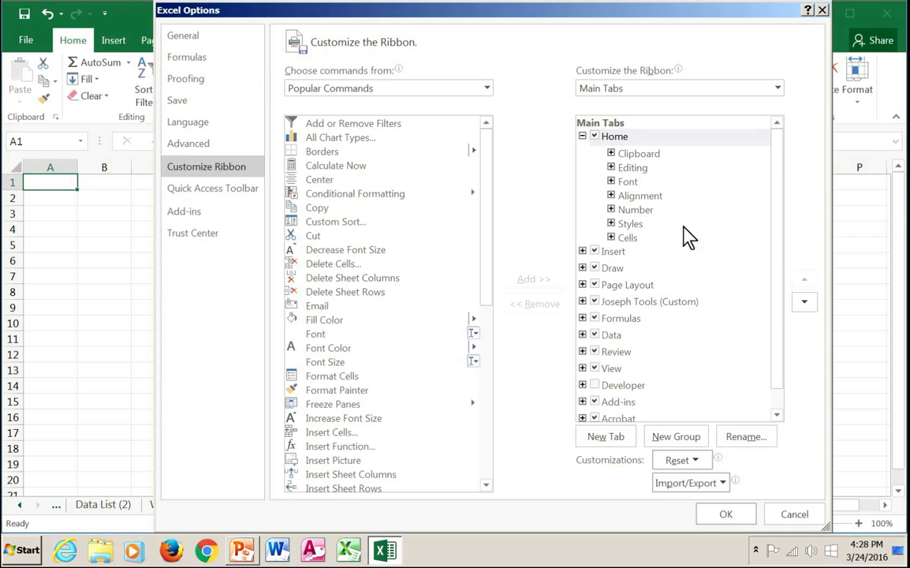
left_click(635, 301)
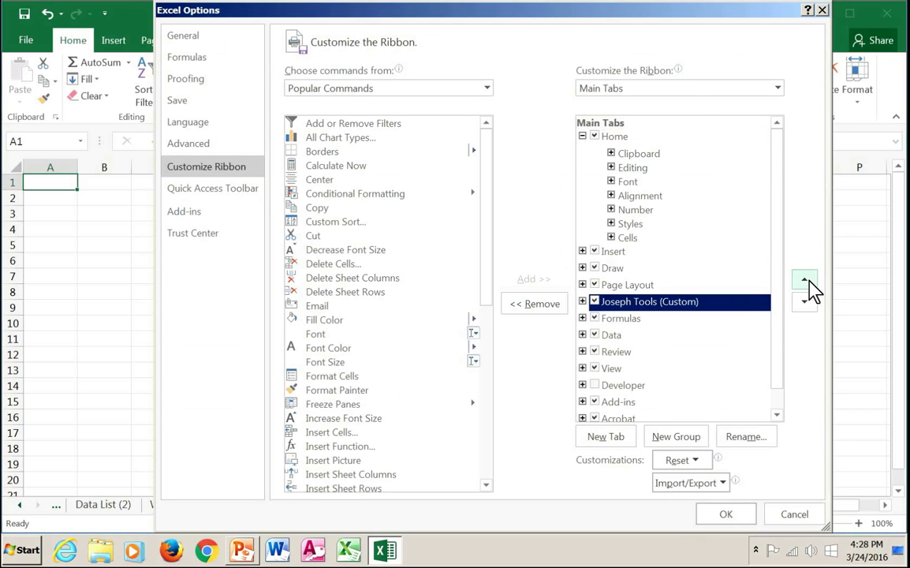
left_click(809, 281)
left_click(809, 281)
left_click(809, 280)
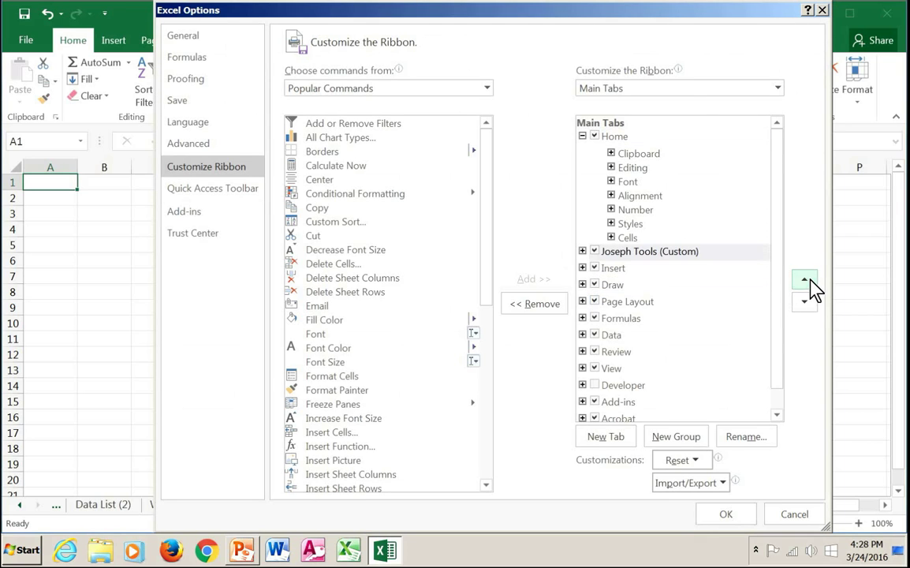
left_click(582, 136)
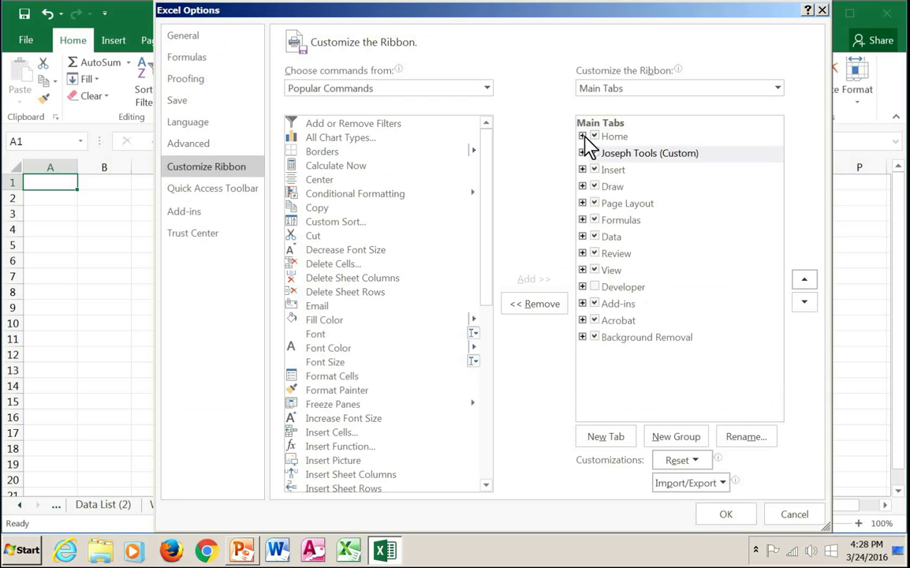
Step: Return the Editing group to the end of the Home tab, after Cells, and apply the ribbon changes
left_click(583, 136)
left_click(627, 168)
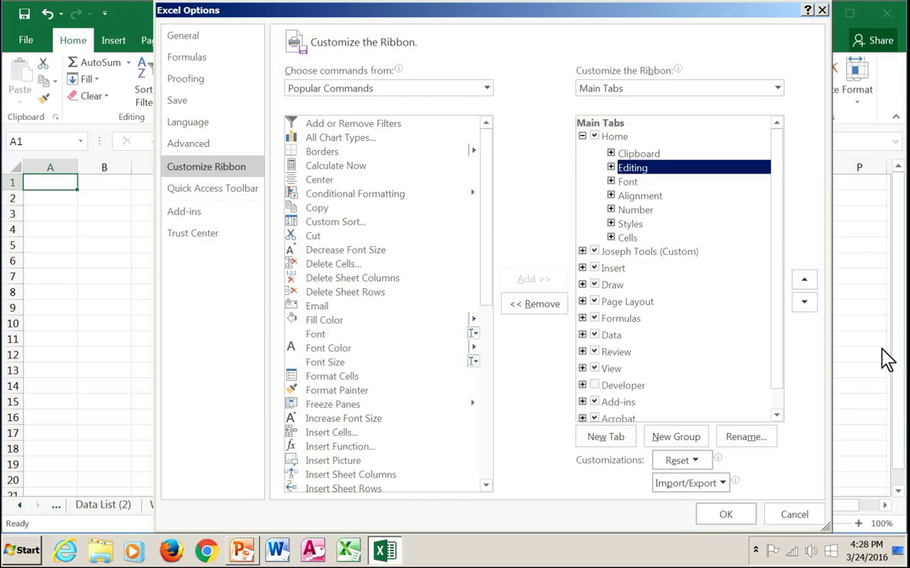
left_click(805, 304)
left_click(804, 303)
left_click(804, 304)
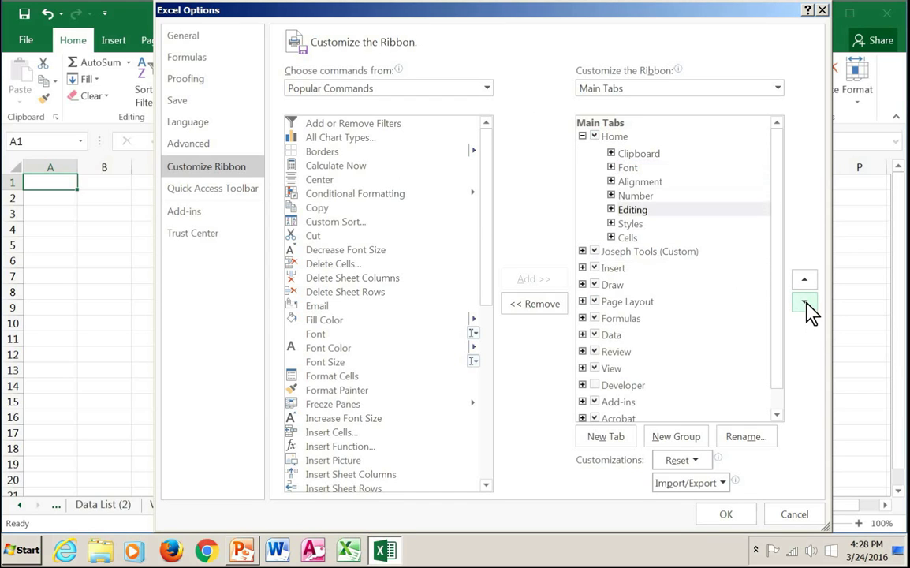
left_click(804, 303)
left_click(804, 304)
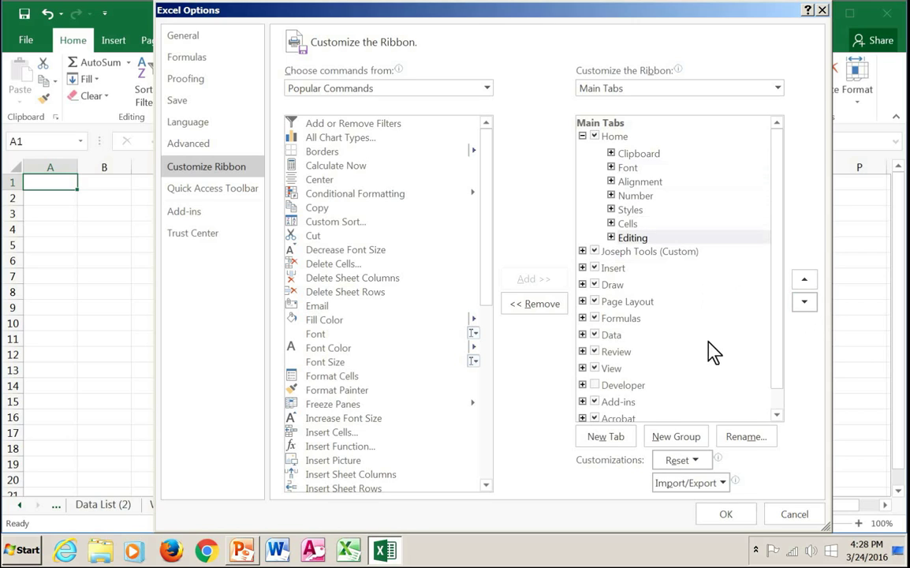
left_click(717, 514)
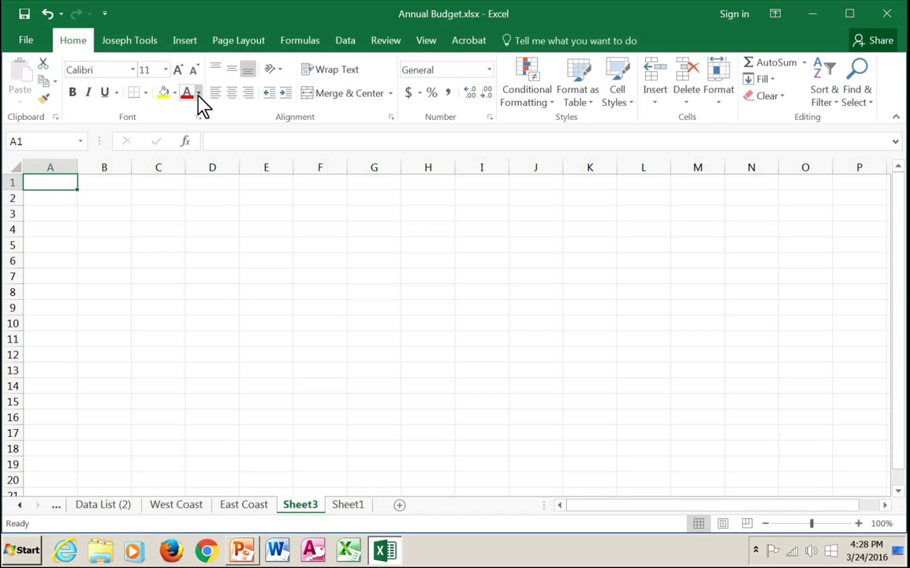
Step: Remove the Special Format Tools group from the custom tab and apply the ribbon customization
right_click(217, 98)
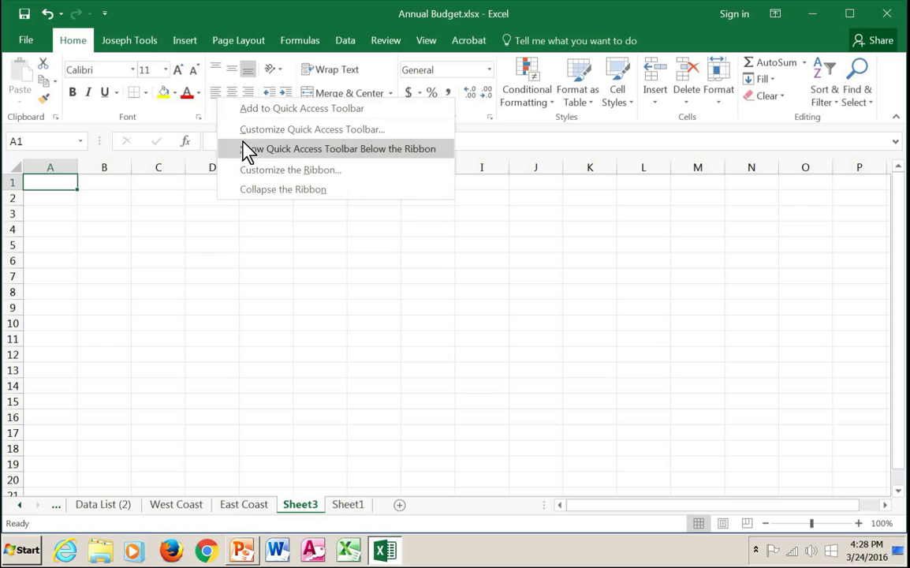
left_click(260, 175)
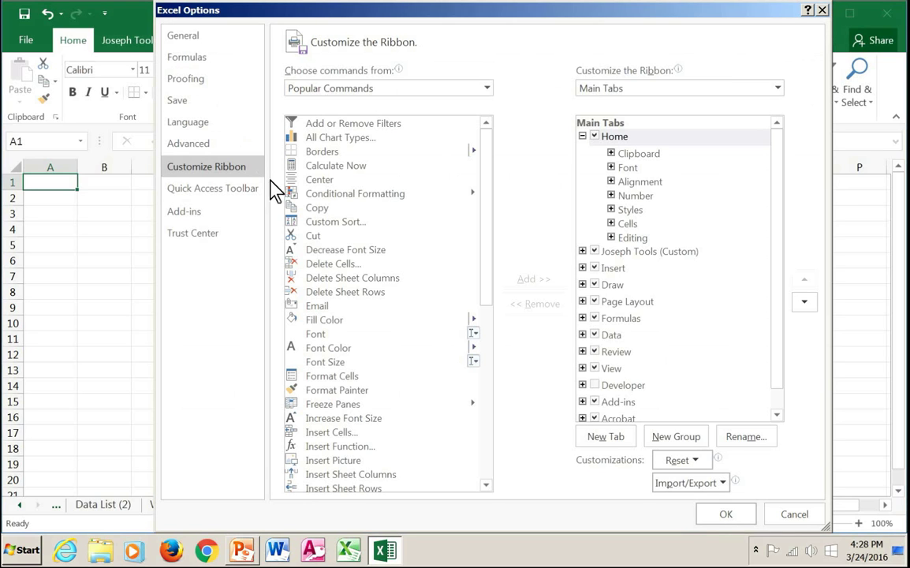
left_click(582, 137)
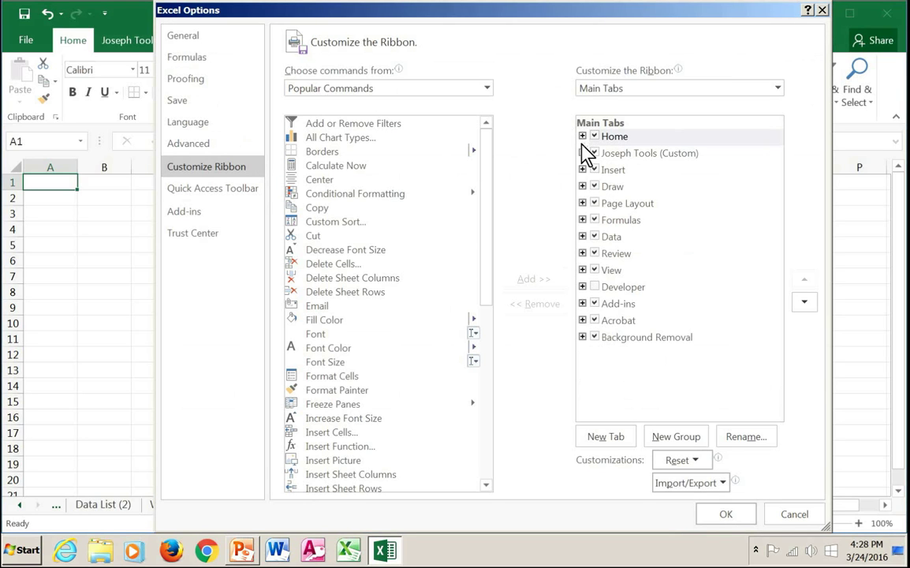
left_click(583, 153)
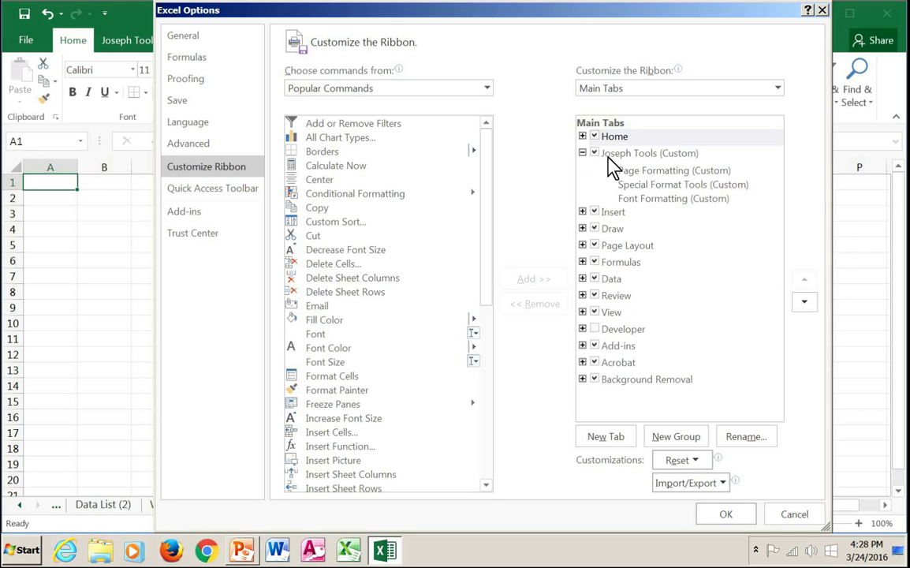
left_click(640, 184)
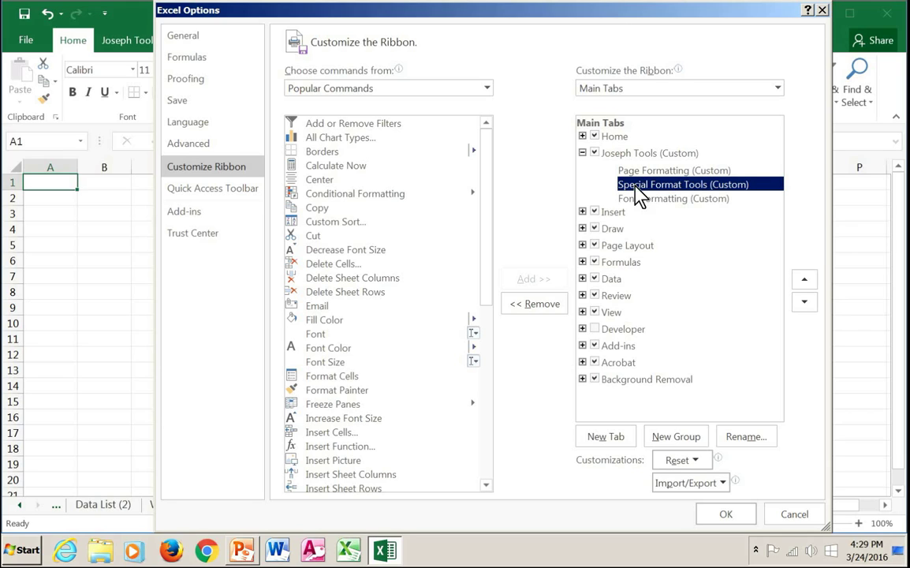
left_click(544, 309)
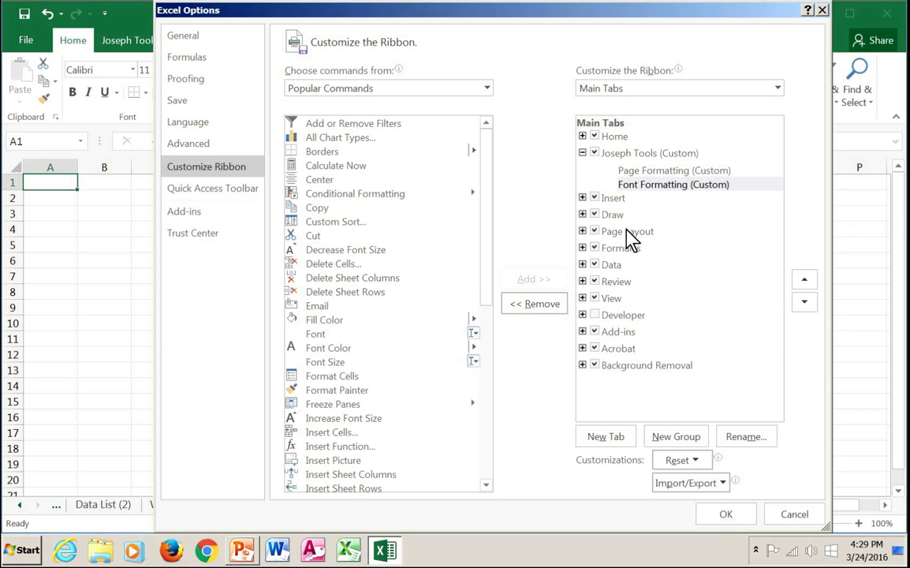
left_click(723, 514)
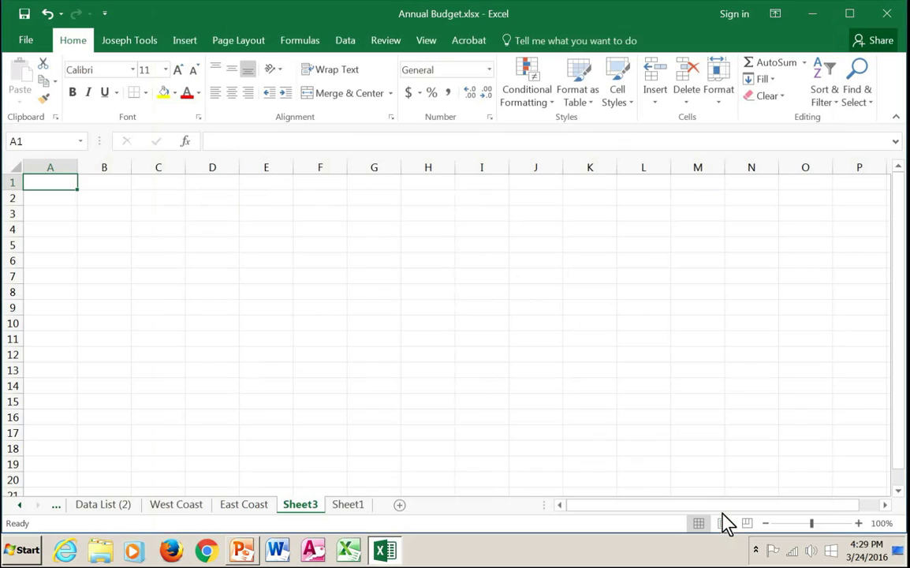
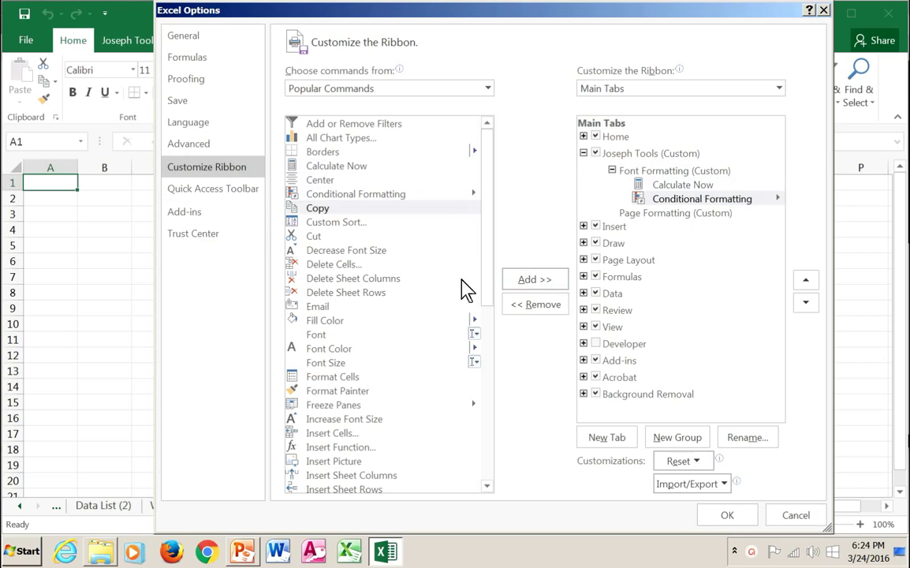
Step: Add the Decrease Font Size command to the custom tab's Font Formatting group, directly after Conditional Formatting
left_click(343, 251)
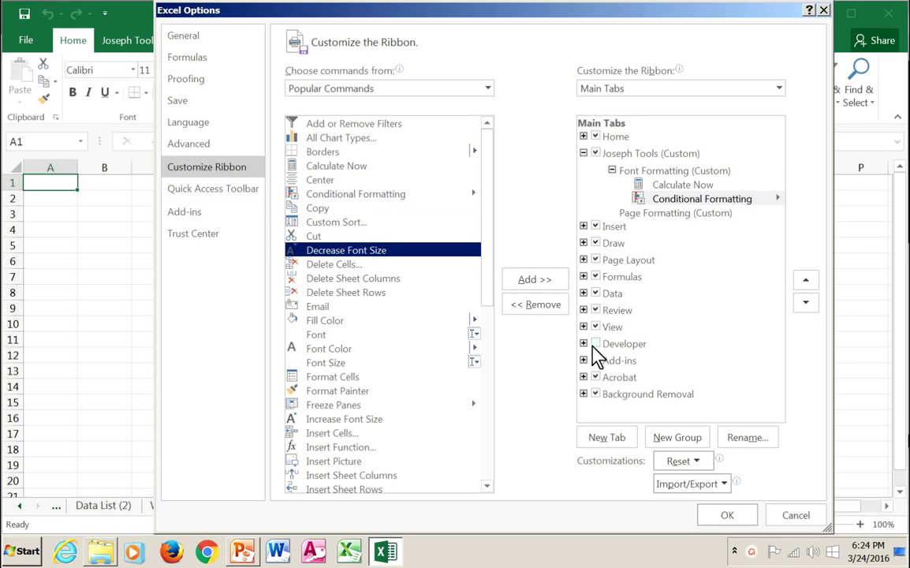
left_click(546, 288)
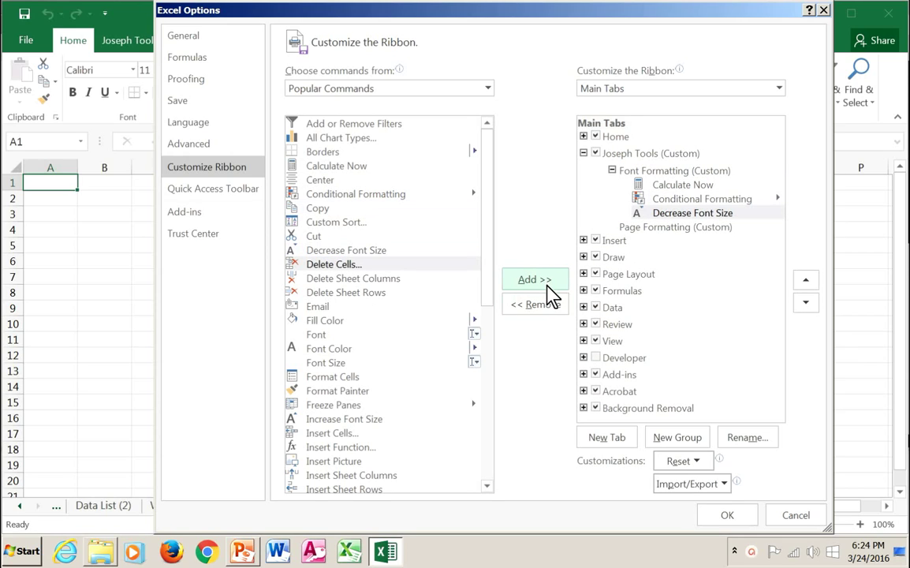
Step: Add Format Painter, Format Cells and Increase Font Size to the Page Formatting group, apply the customization and show the custom tab
left_click(649, 228)
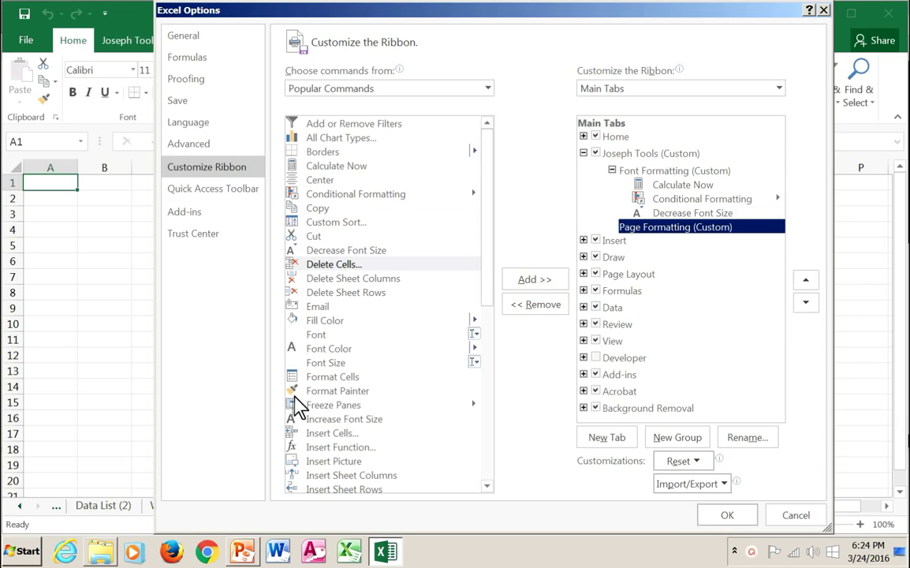
left_click(317, 391)
left_click(552, 284)
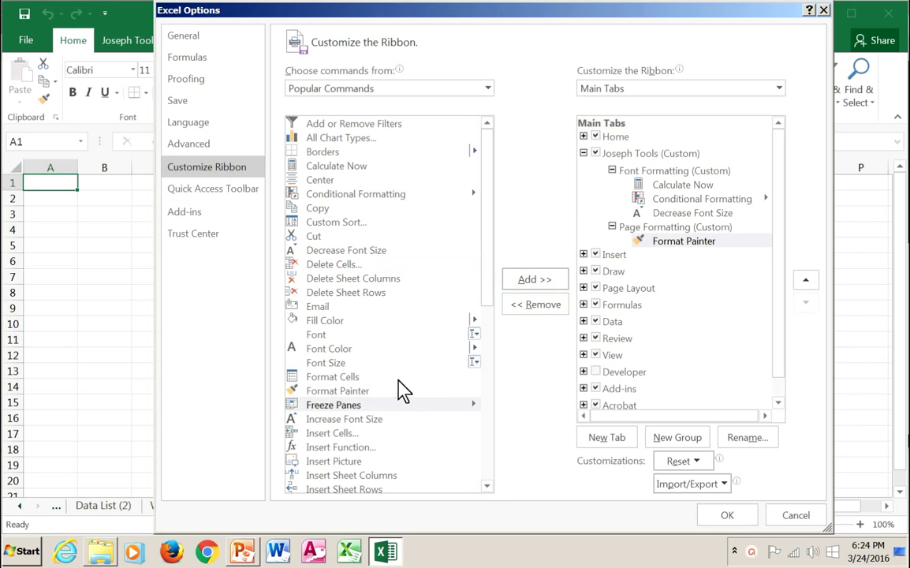
left_click(347, 377)
left_click(552, 280)
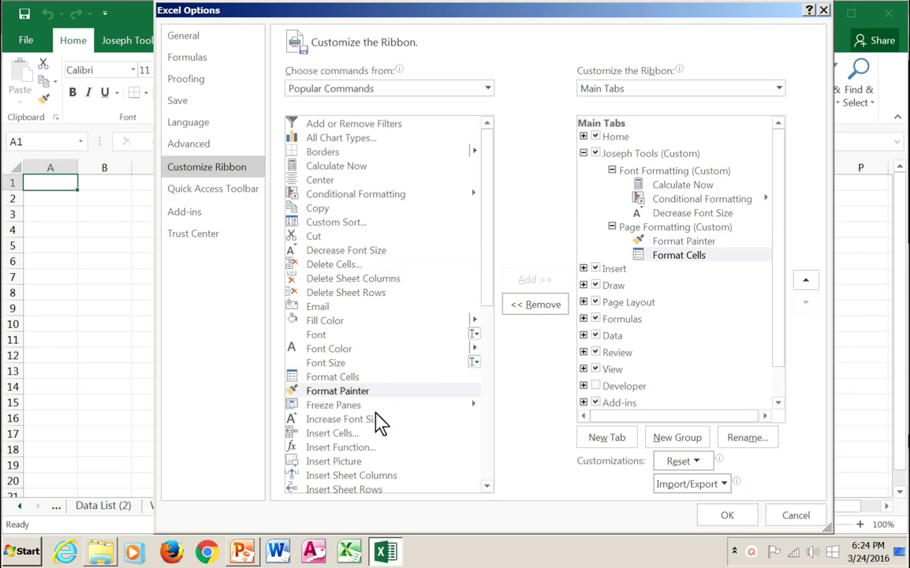
left_click(328, 422)
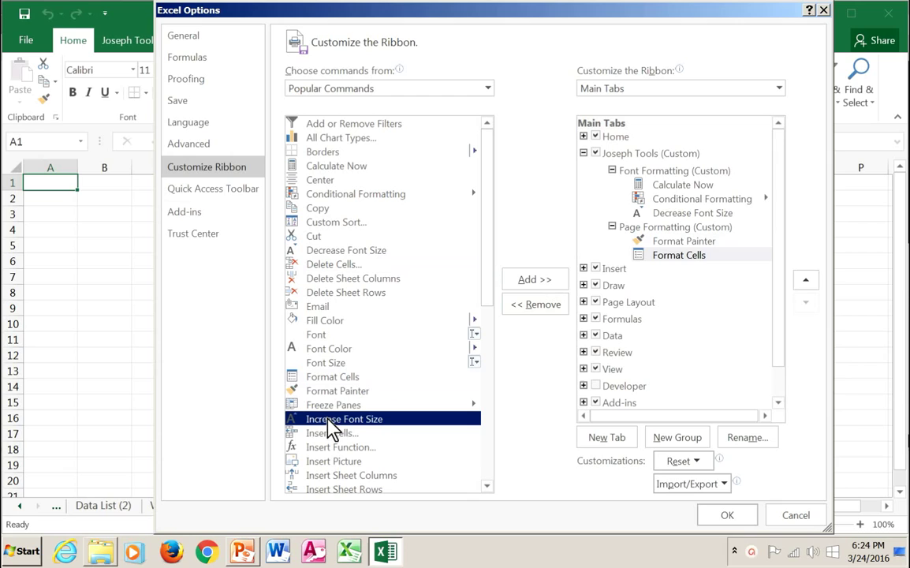
left_click(539, 285)
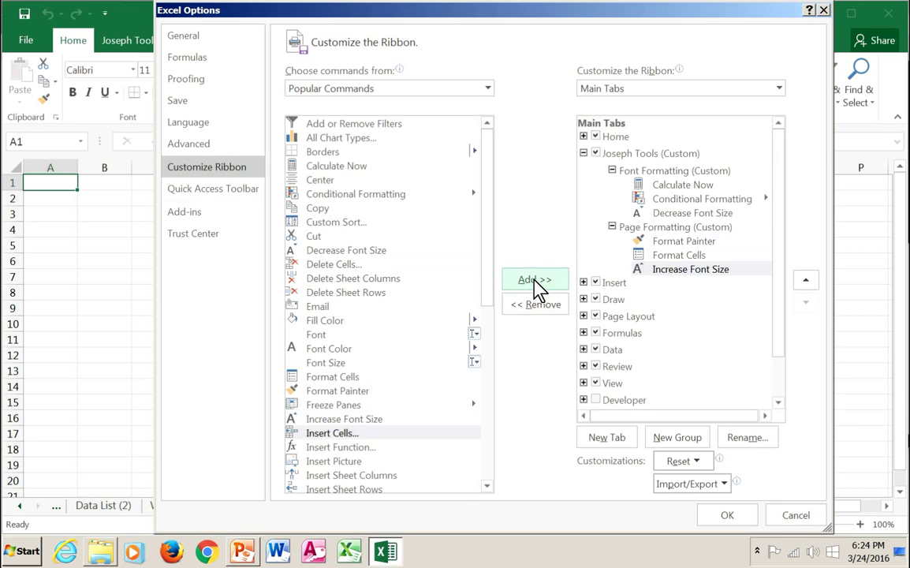
left_click(725, 515)
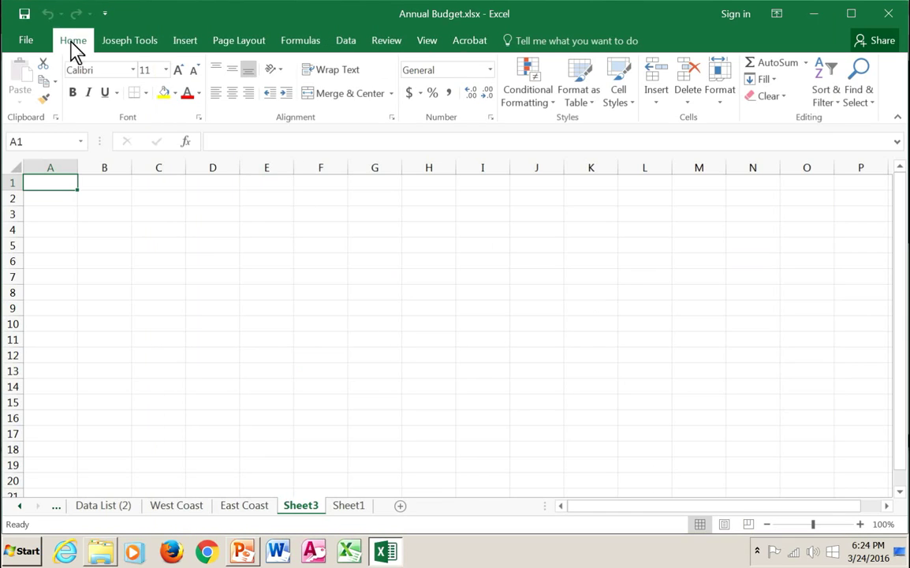
left_click(119, 41)
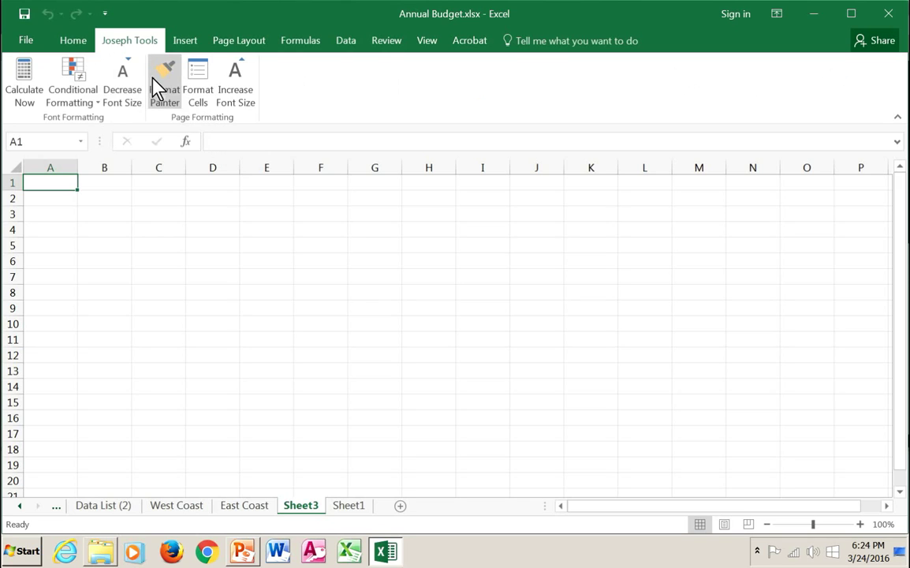
Step: Reopen the ribbon customization and add the Email command to the custom tab's Font Formatting group
right_click(117, 79)
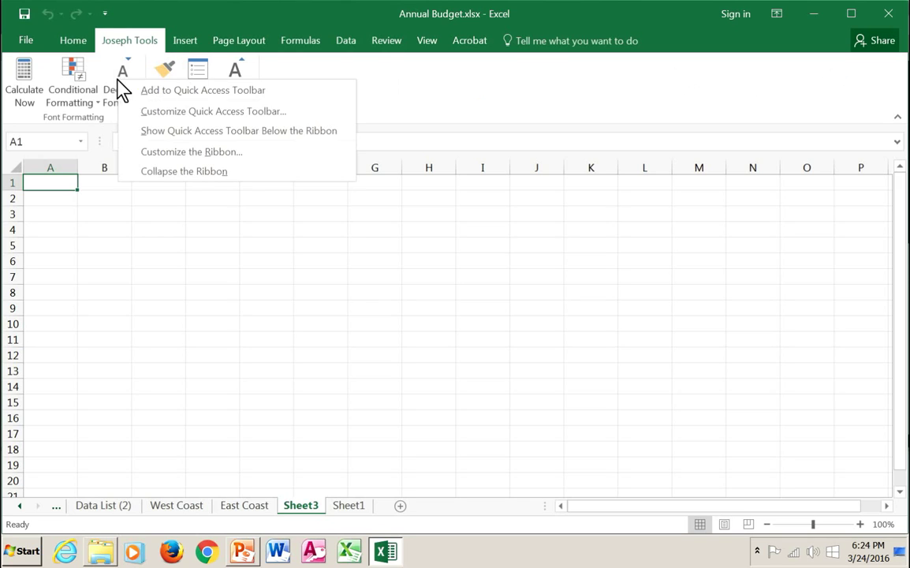
left_click(156, 153)
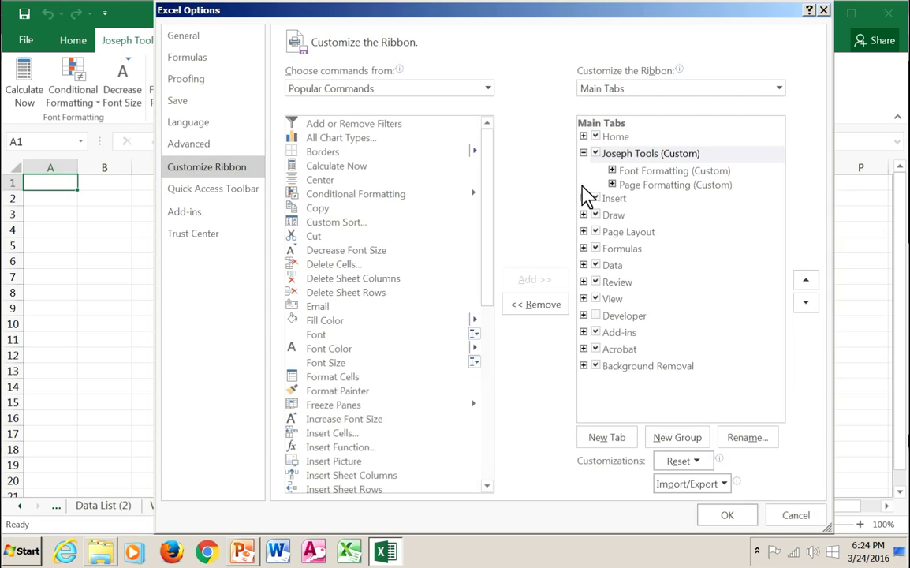
left_click(644, 175)
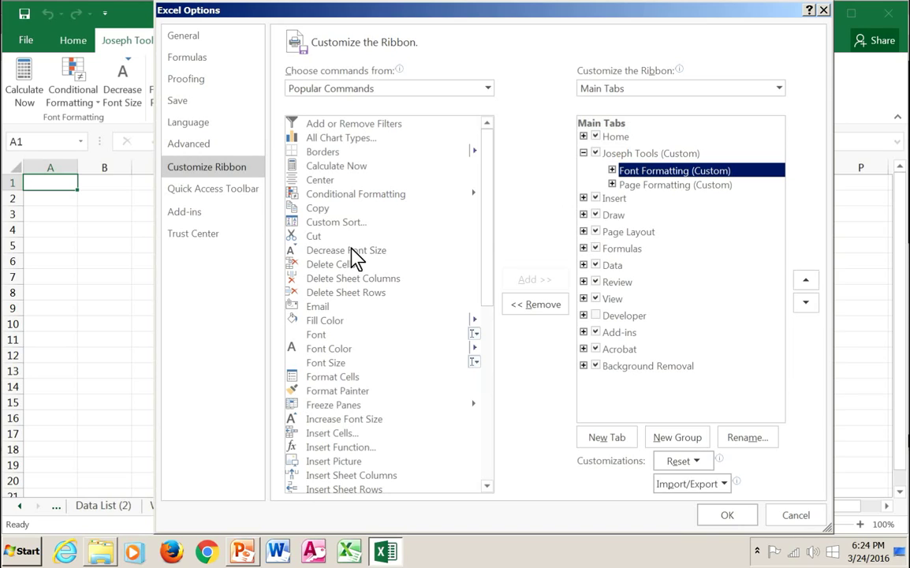
left_click(306, 307)
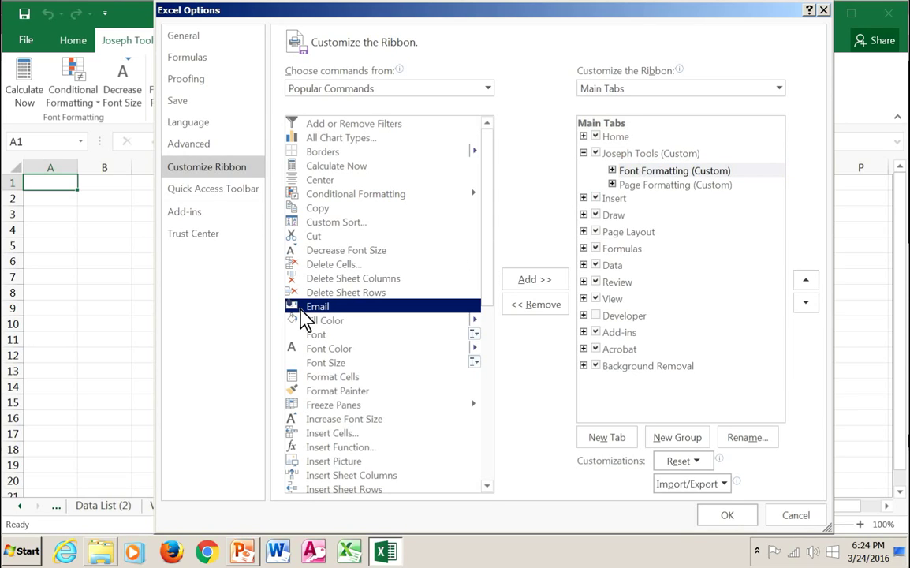
left_click(522, 280)
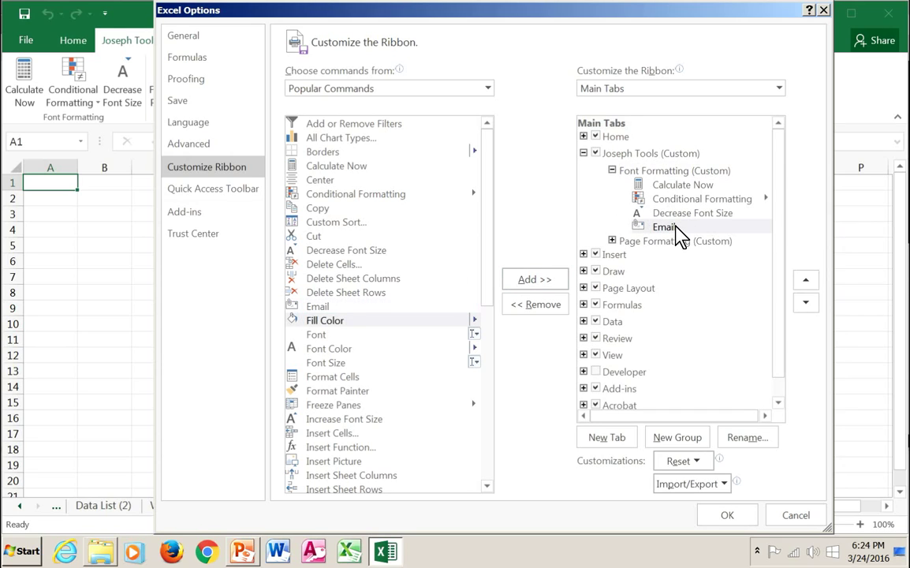
Step: Reorder Email to directly after Calculate Now, and move it into the Page Formatting group between Format Painter and Format Cells
left_click_drag(670, 232, 678, 202)
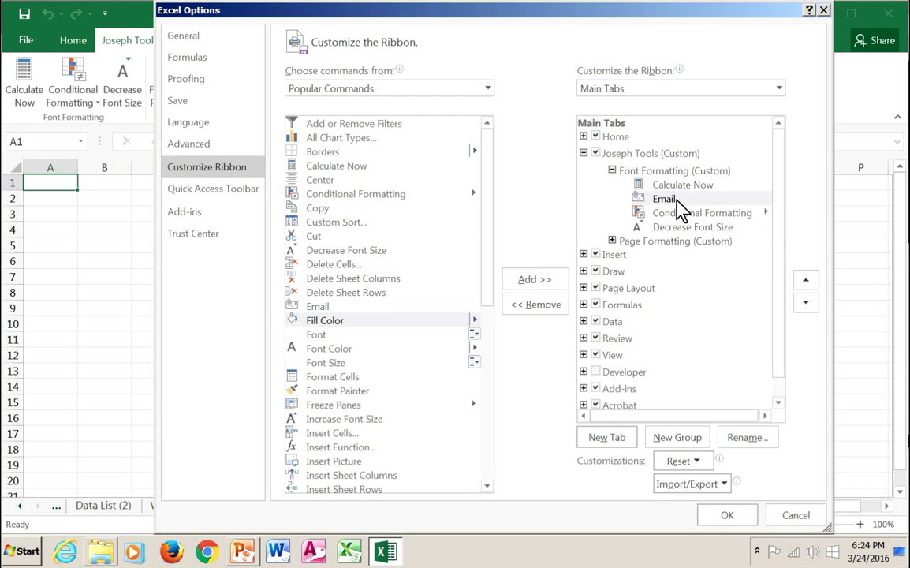
left_click(663, 197)
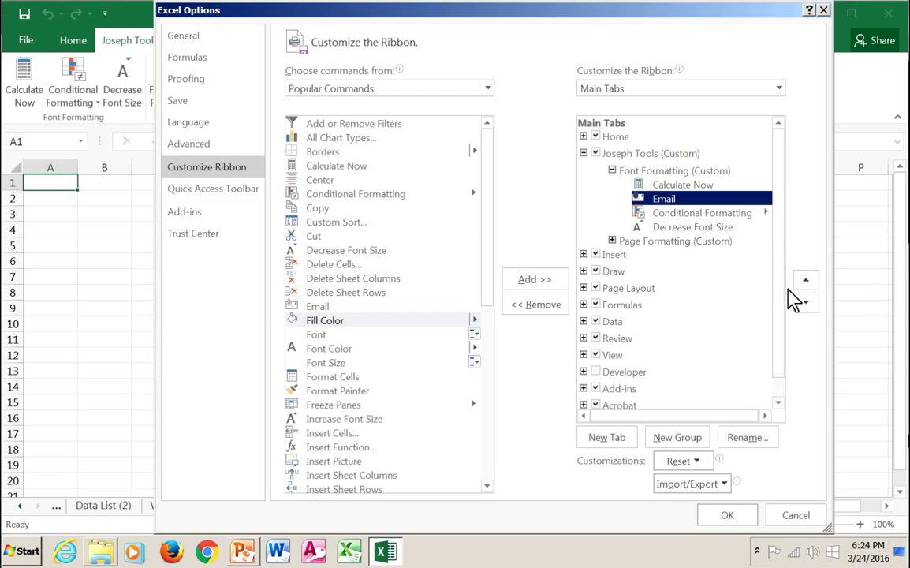
left_click(806, 303)
left_click(806, 282)
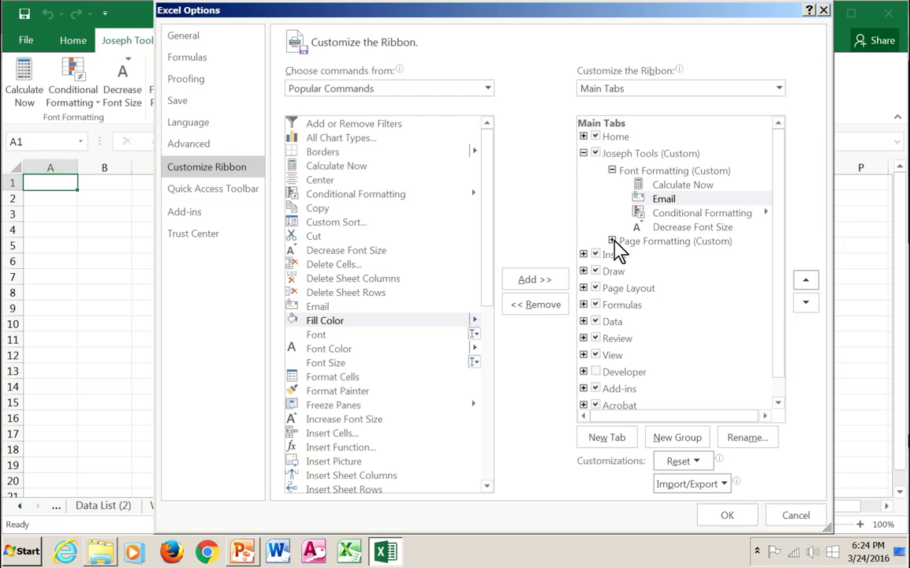
left_click(612, 241)
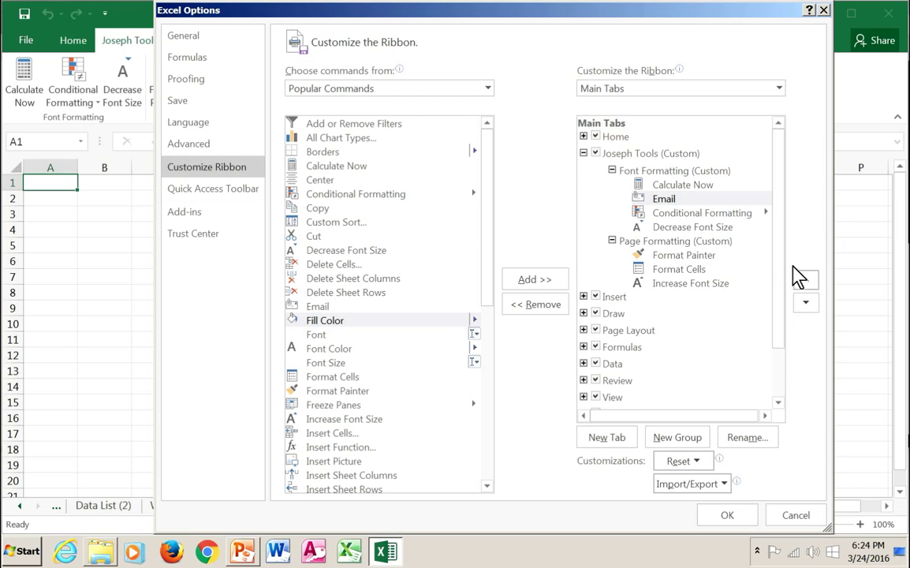
mouse_move(686, 200)
left_mouse_down()
mouse_move(678, 202)
mouse_move(685, 262)
left_mouse_up()
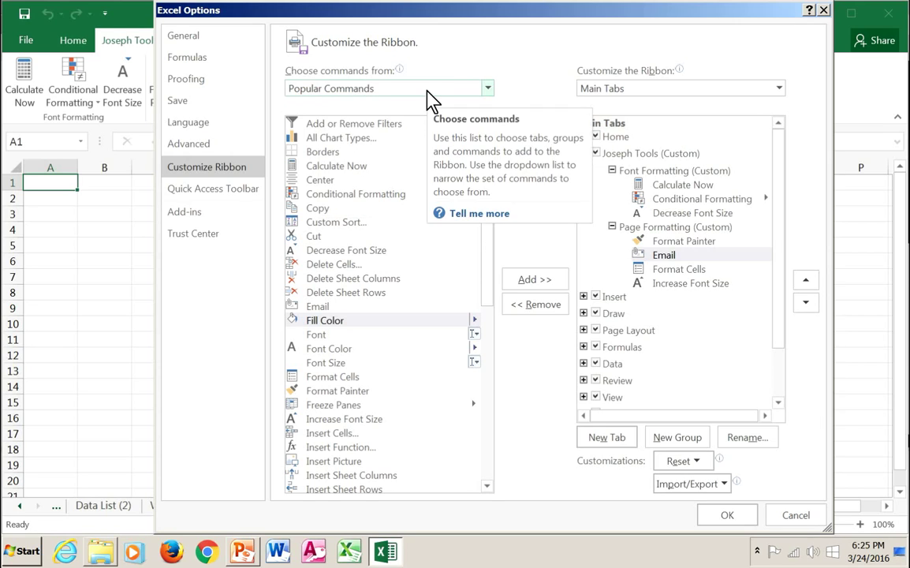
Step: Browse the All Commands source and the Page Setup commands of the Page Layout main tab, and return to Popular Commands
left_click(381, 90)
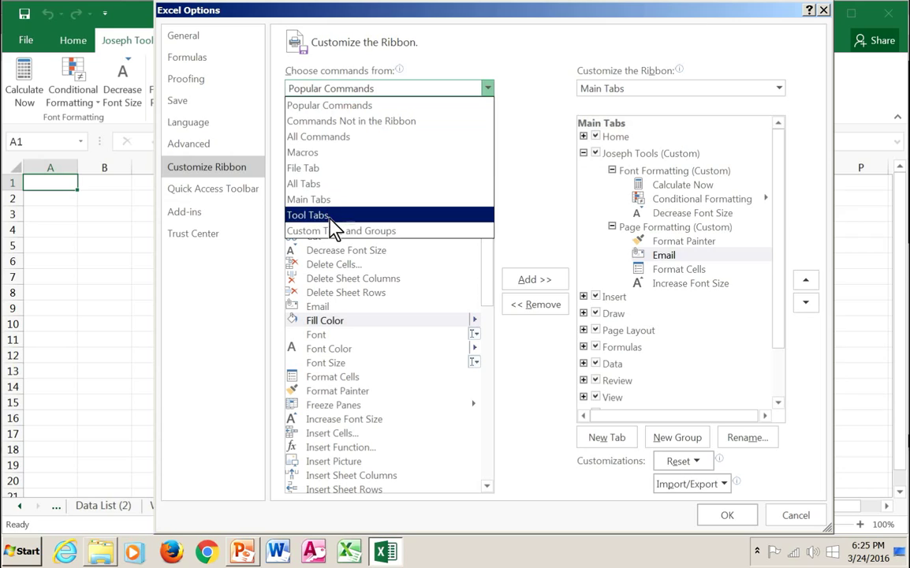
left_click(328, 138)
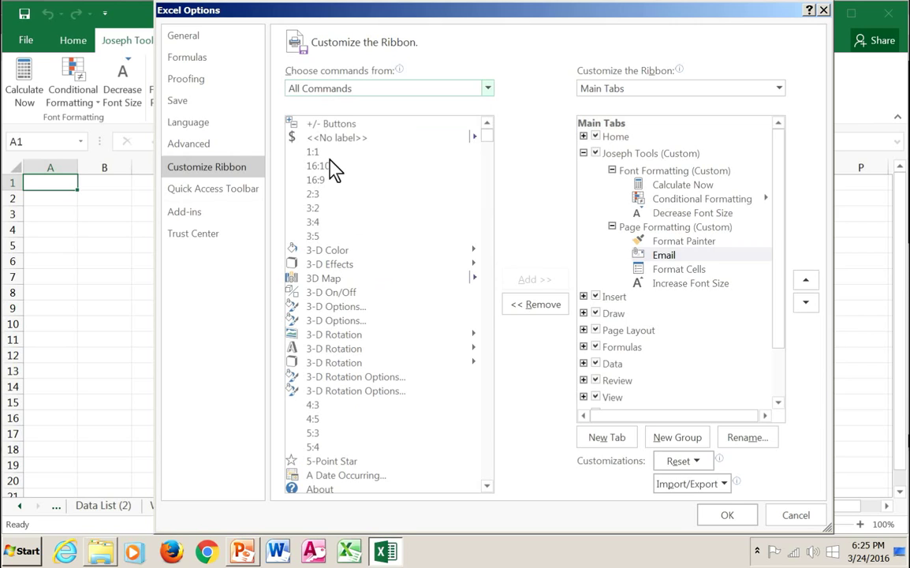
scroll(489, 249, "down", 20)
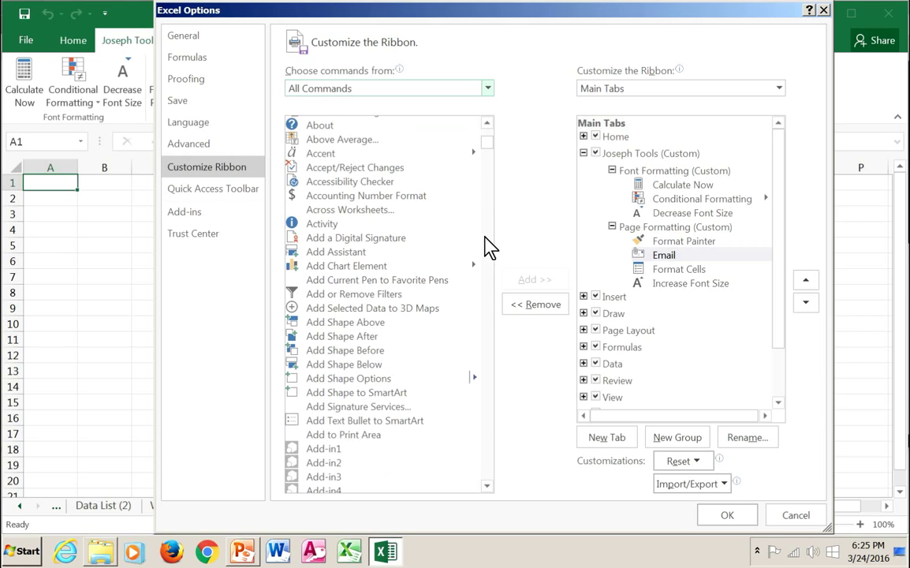
scroll(486, 235, "down", 20)
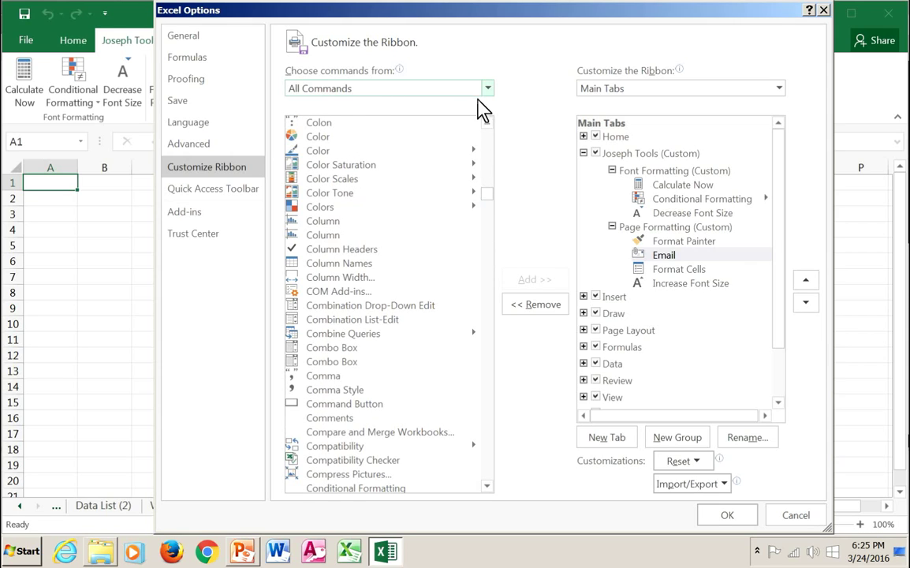
left_click(450, 89)
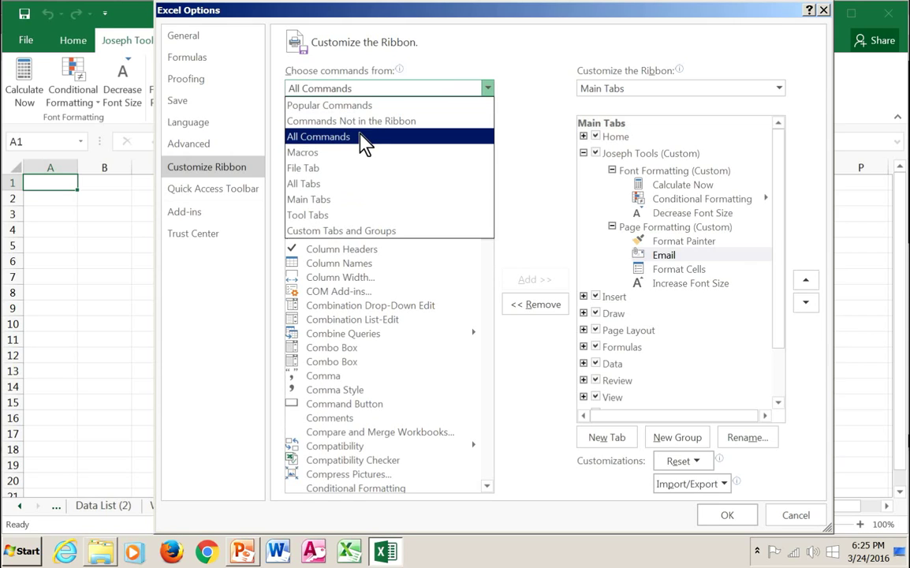
left_click(321, 200)
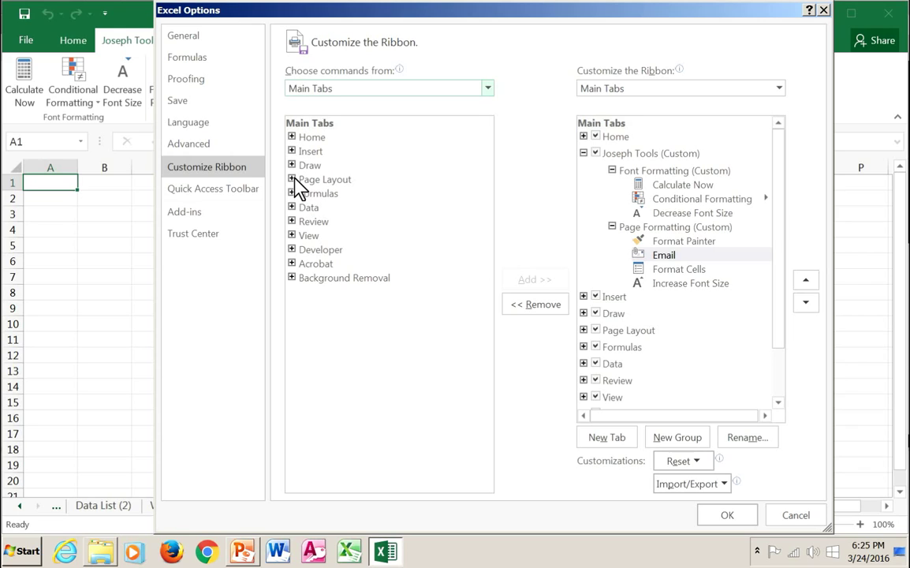
left_click(293, 179)
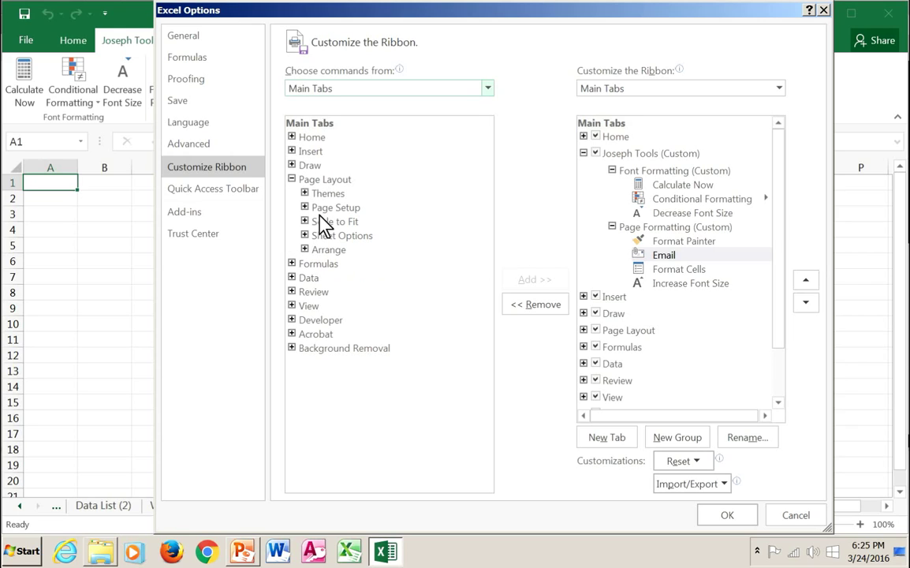
left_click(304, 207)
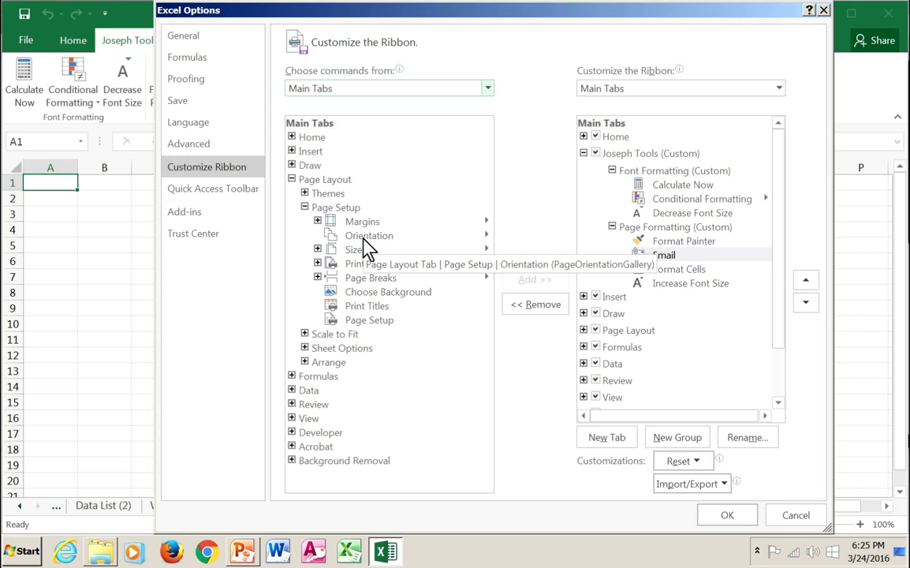
left_click(430, 93)
left_click(359, 104)
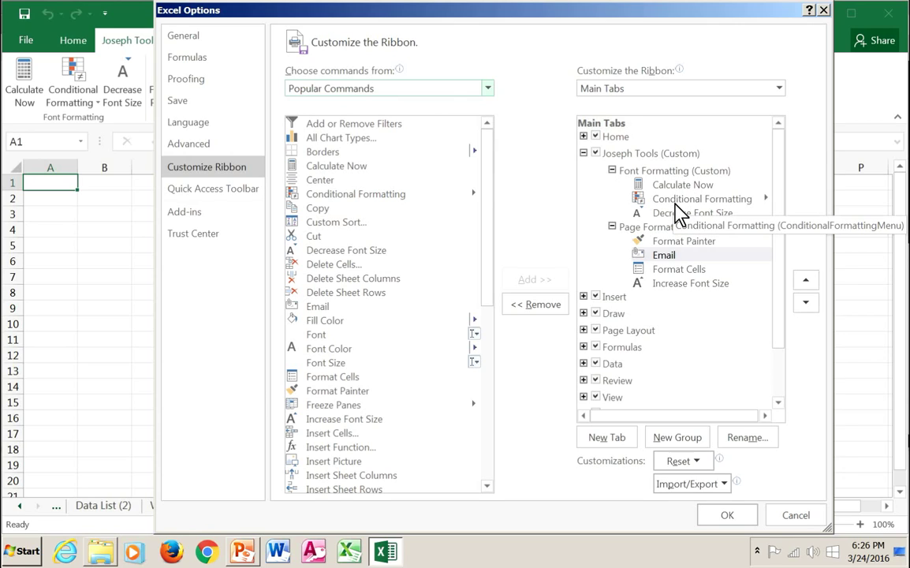
Step: Remove the Email command from the custom tab's Page Formatting group
left_click(663, 257)
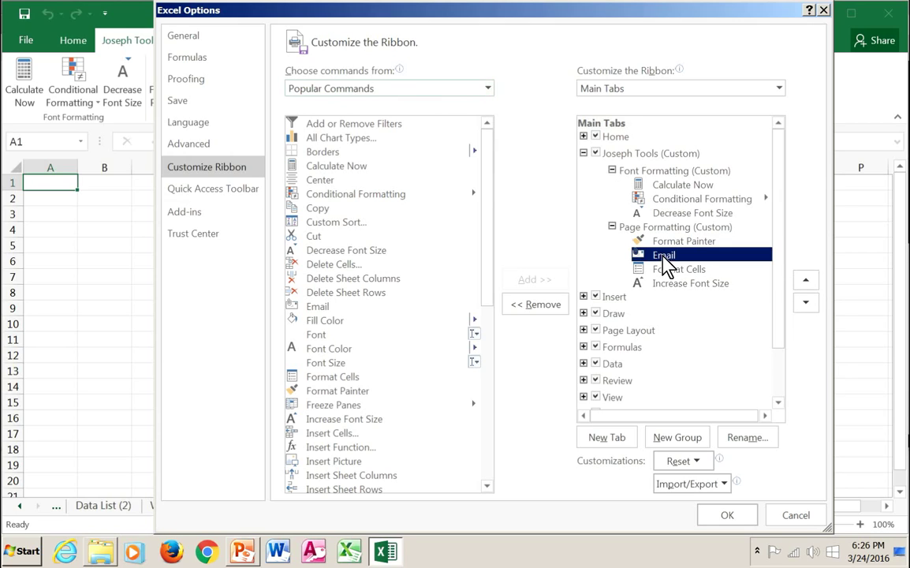
left_click(539, 314)
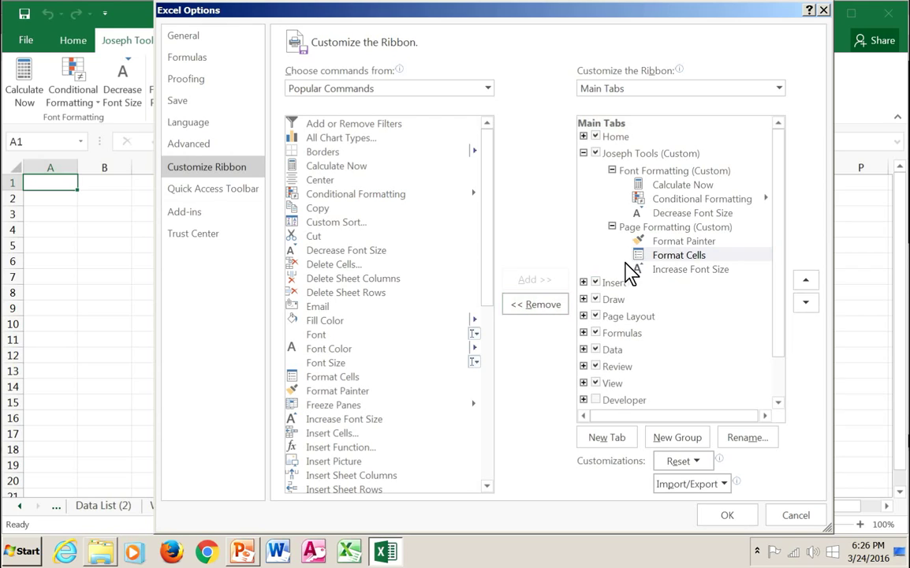
left_click(647, 229)
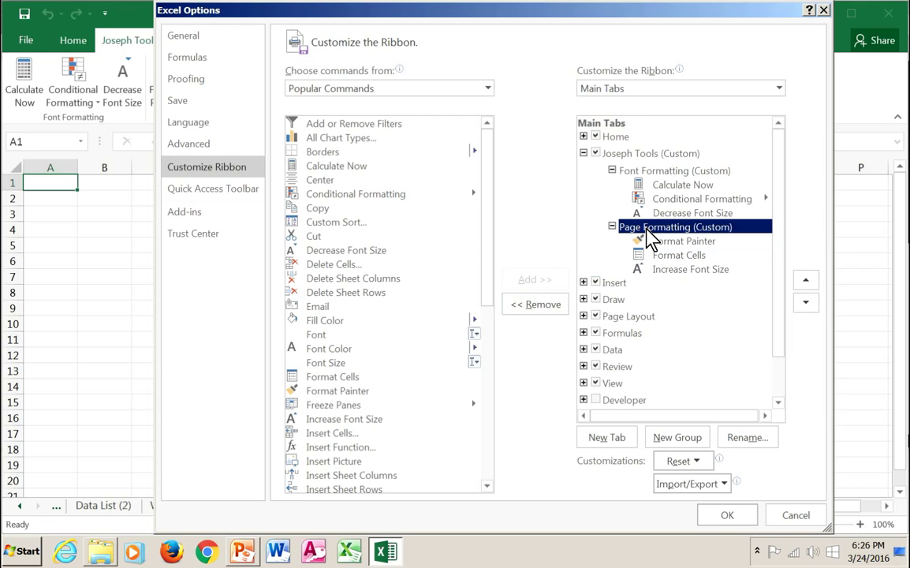
left_click(630, 154)
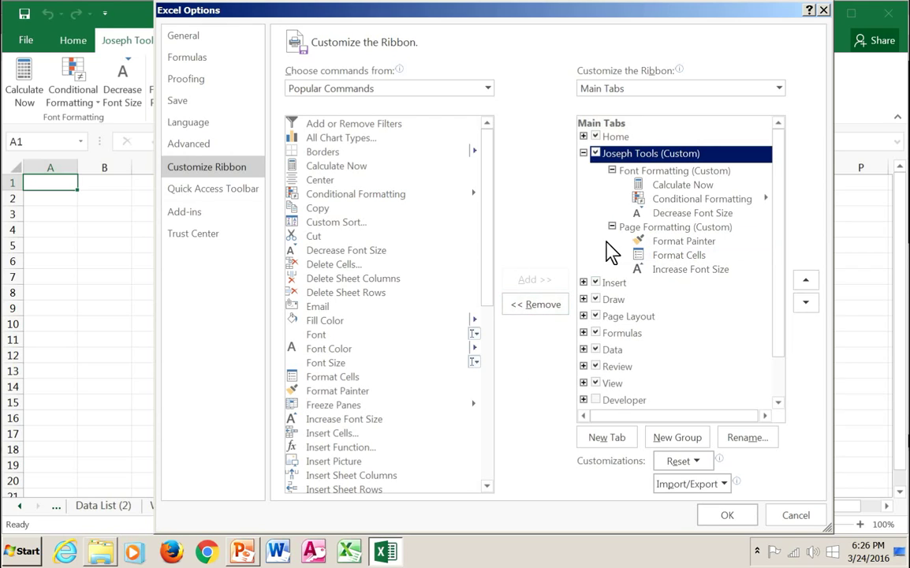
Step: Rename the Conditional Formatting command in the Font Formatting custom group to Change Format, give it the checkered symbol, and apply the ribbon changes
left_click(671, 199)
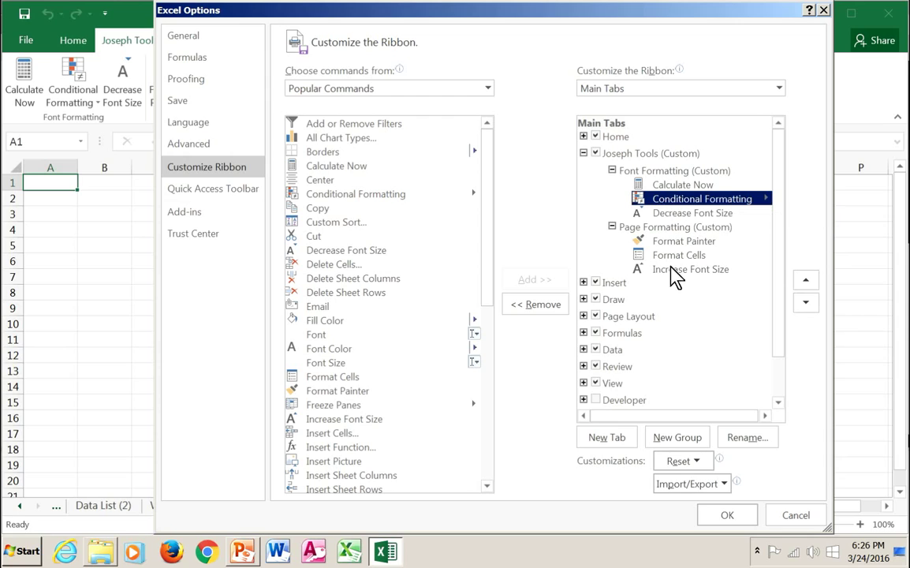
left_click(745, 438)
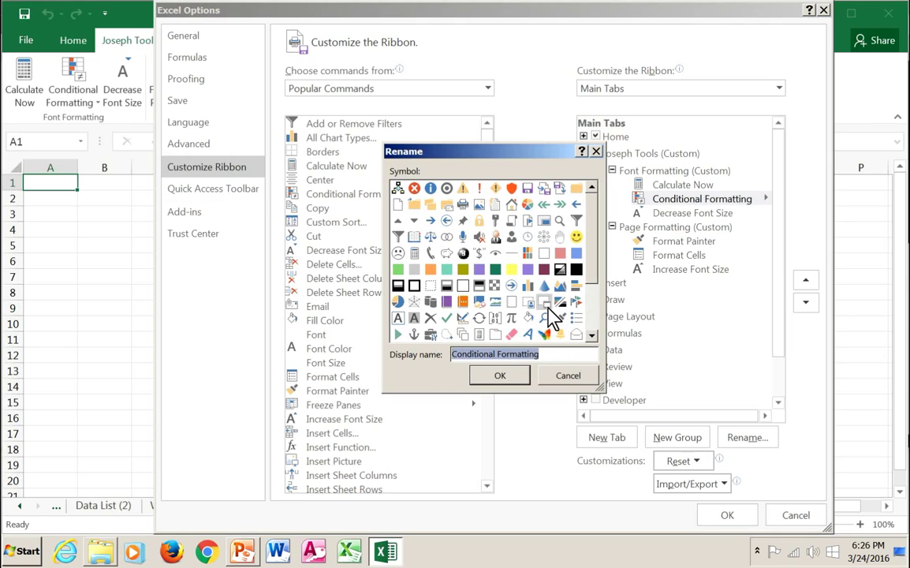
type("Change Format")
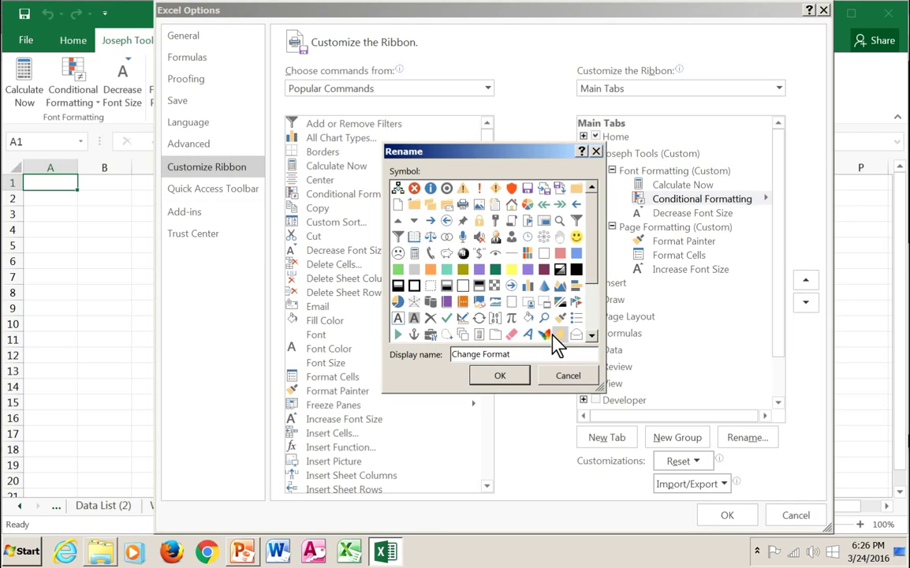
left_click(494, 286)
left_click(500, 376)
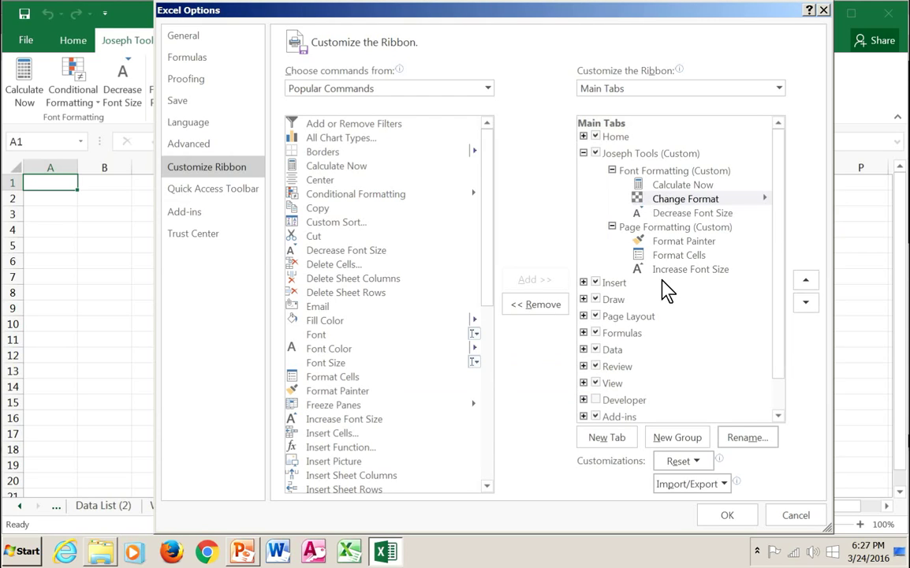
left_click(736, 516)
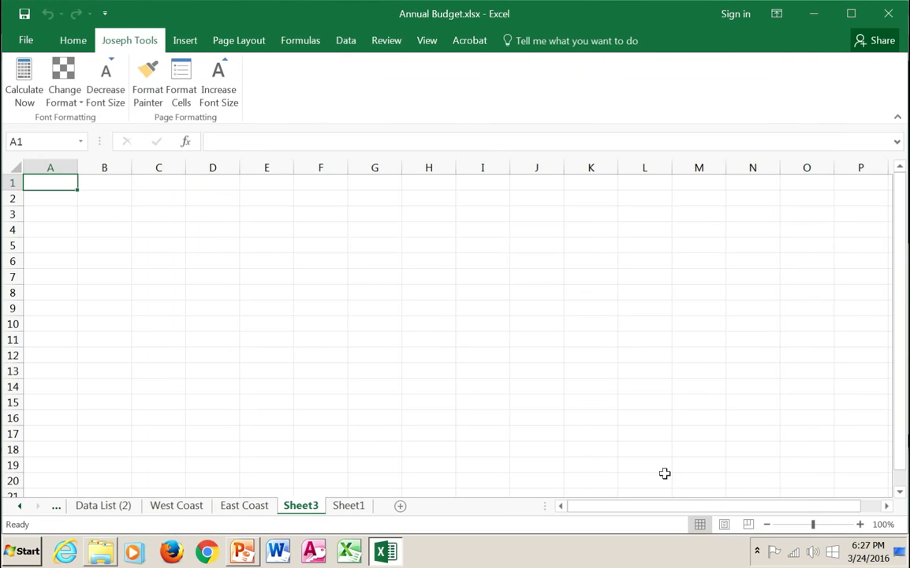
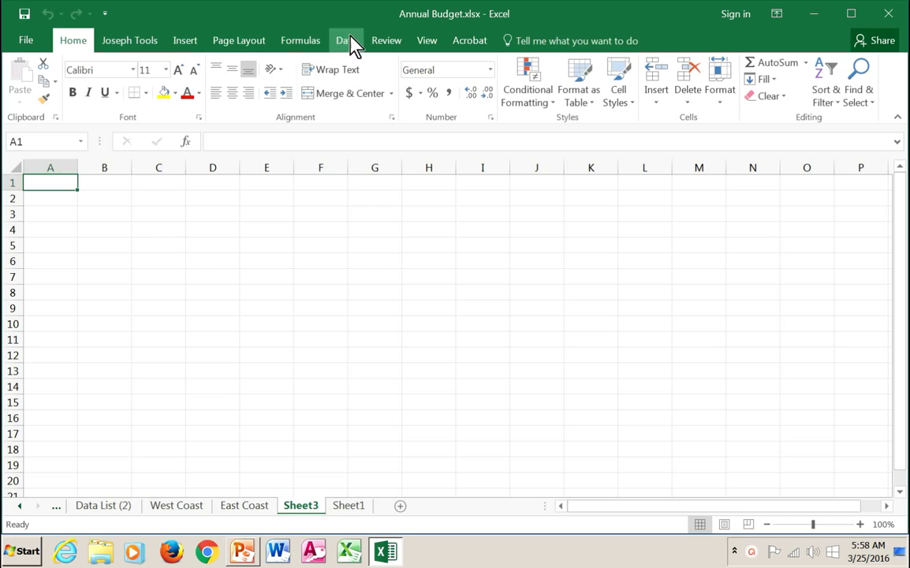
Step: Reopen the ribbon customization, collapse the Home tab's groups, and hide the custom tab from the ribbon
right_click(225, 105)
left_click(276, 177)
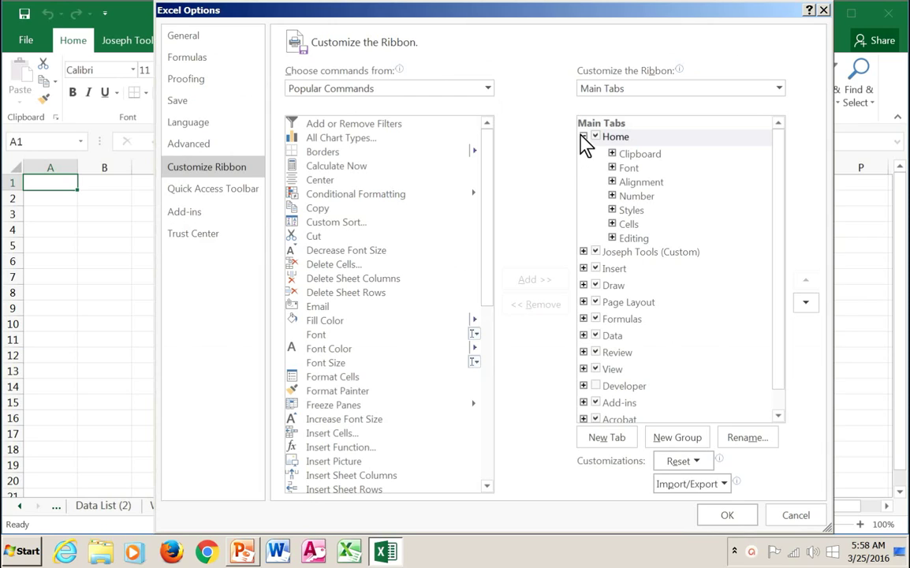
left_click(583, 137)
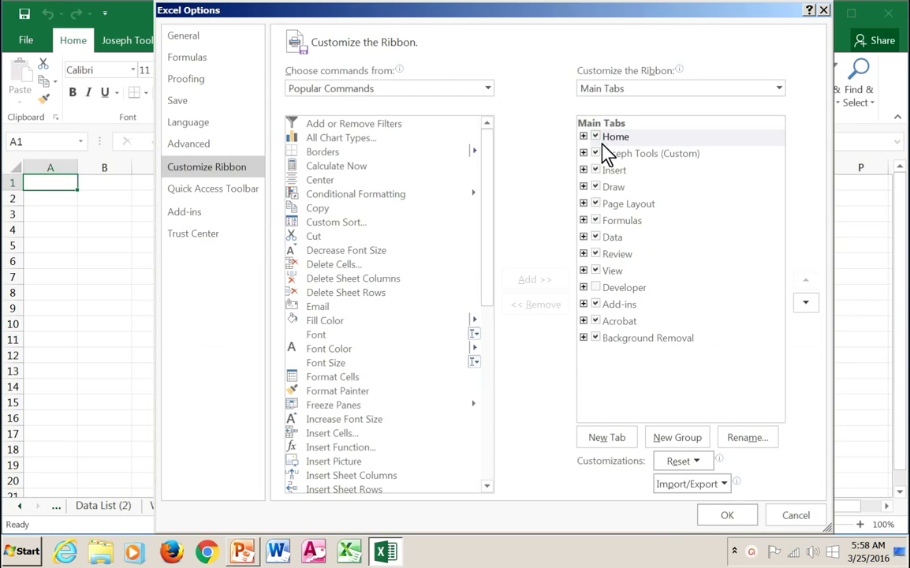
left_click(628, 290)
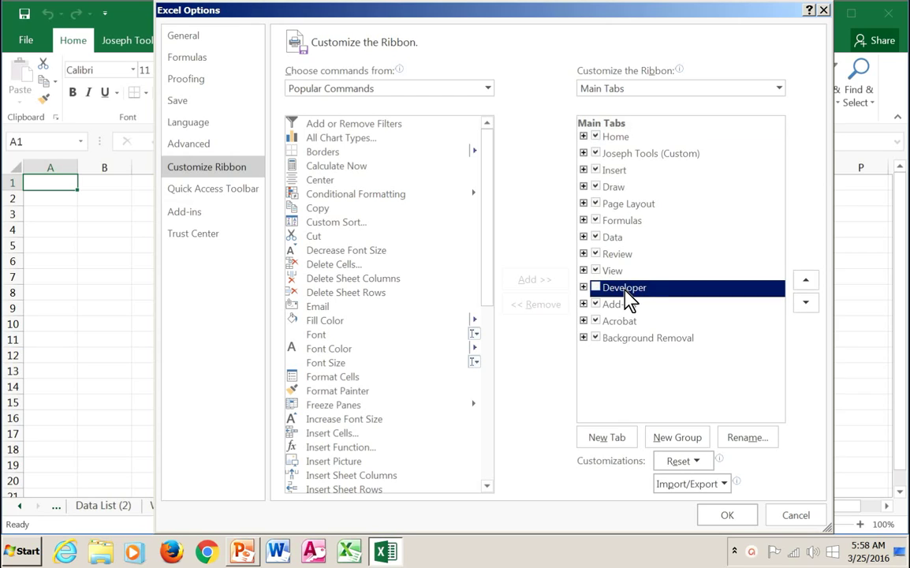
left_click(596, 287)
left_click(597, 154)
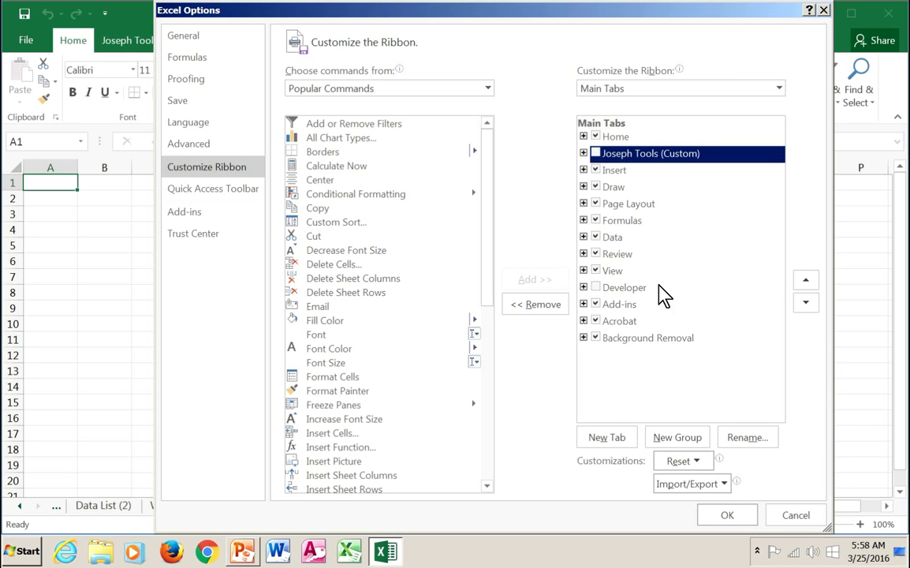
left_click(725, 517)
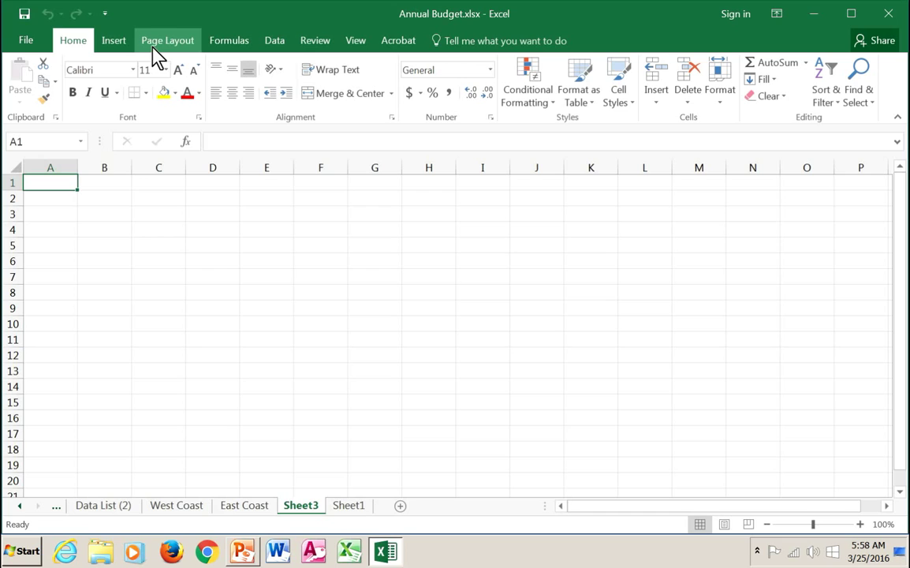
Step: Reopen the ribbon customization and turn the custom tab's display back on
left_click(117, 70)
right_click(119, 69)
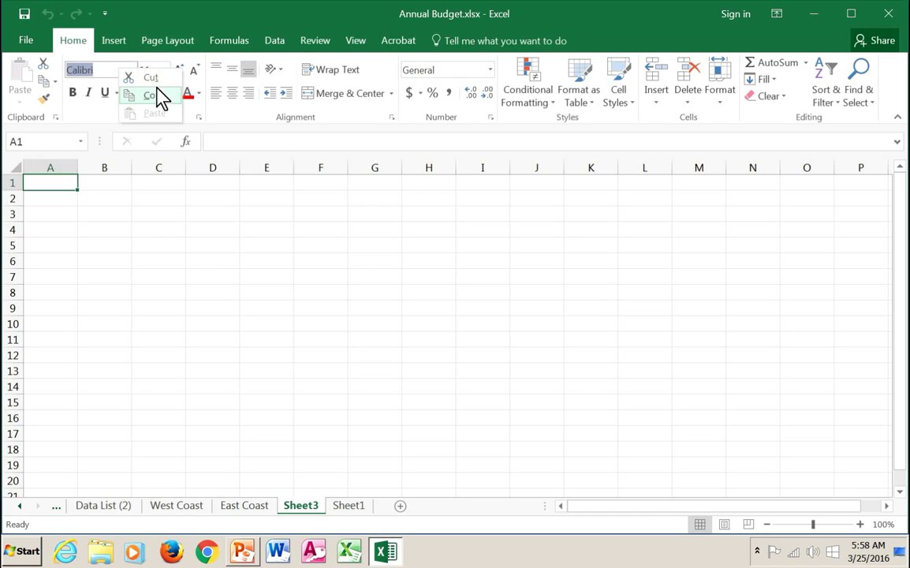
right_click(213, 112)
left_click(264, 178)
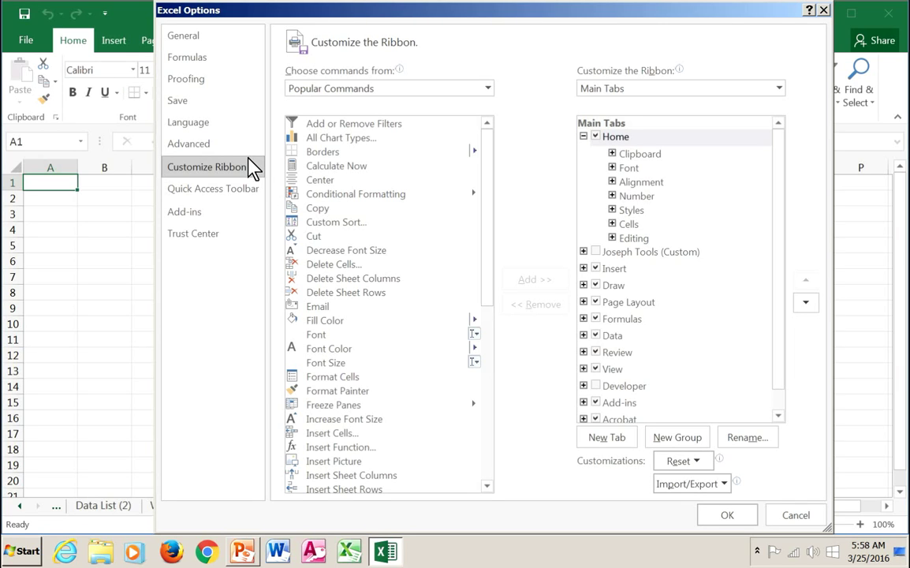
left_click(598, 251)
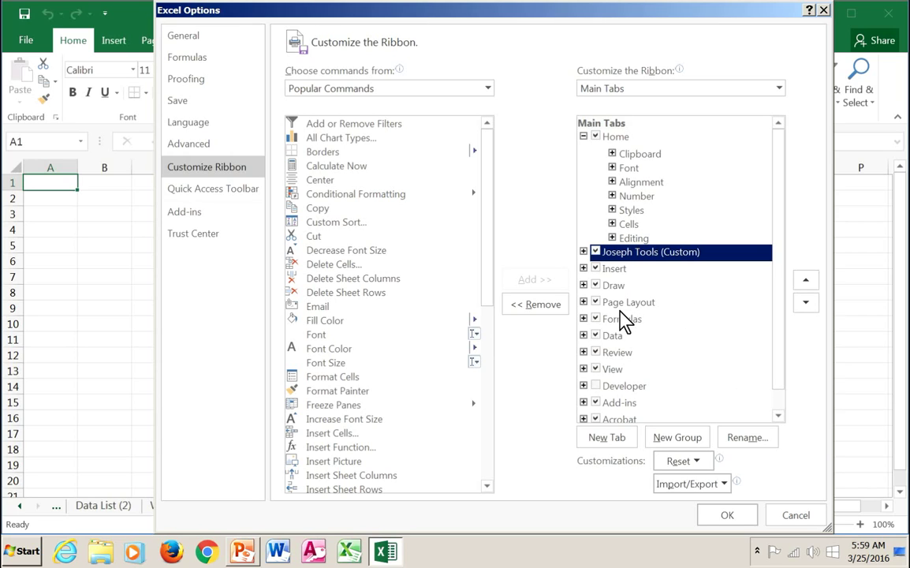
Step: Export all ribbon customizations to the Documents library as "Annual Projections Menu"
left_click(690, 495)
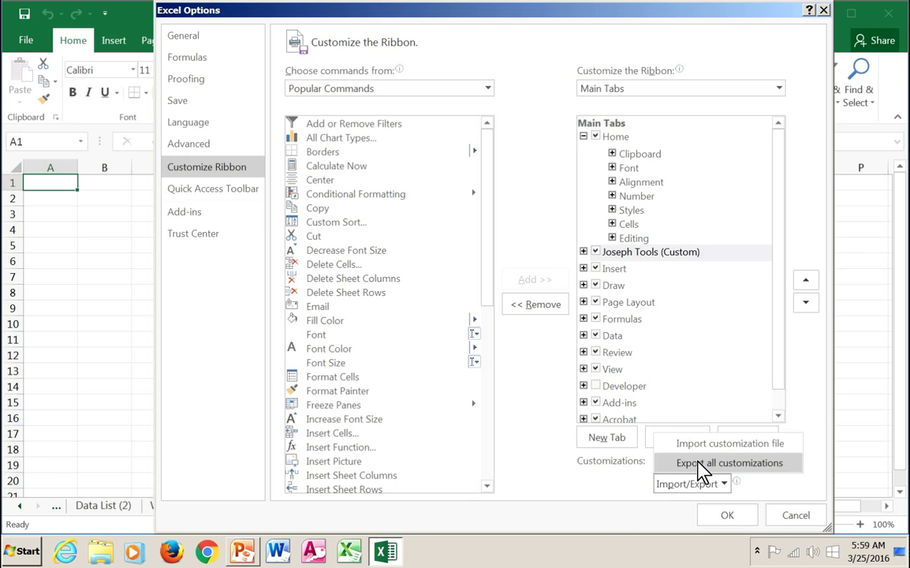
left_click(701, 471)
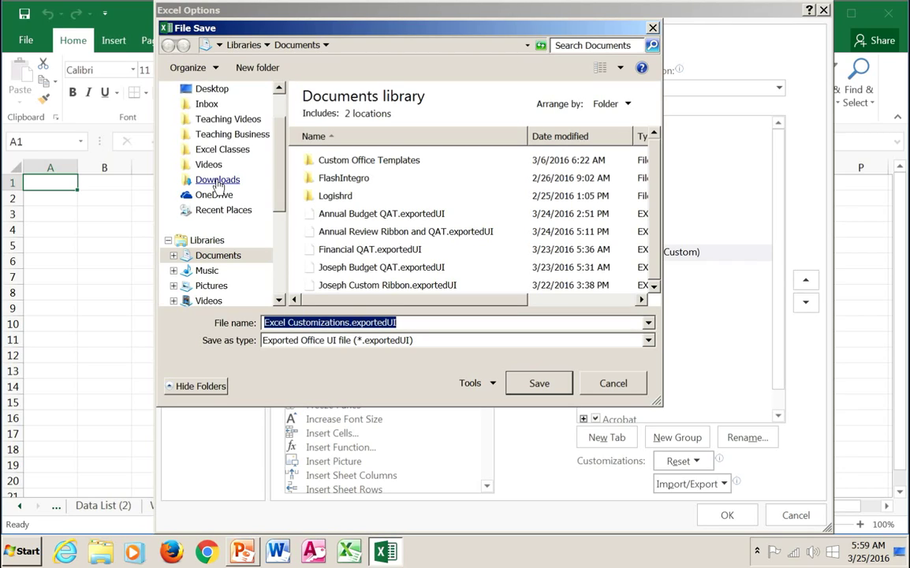
type("Annual Pr")
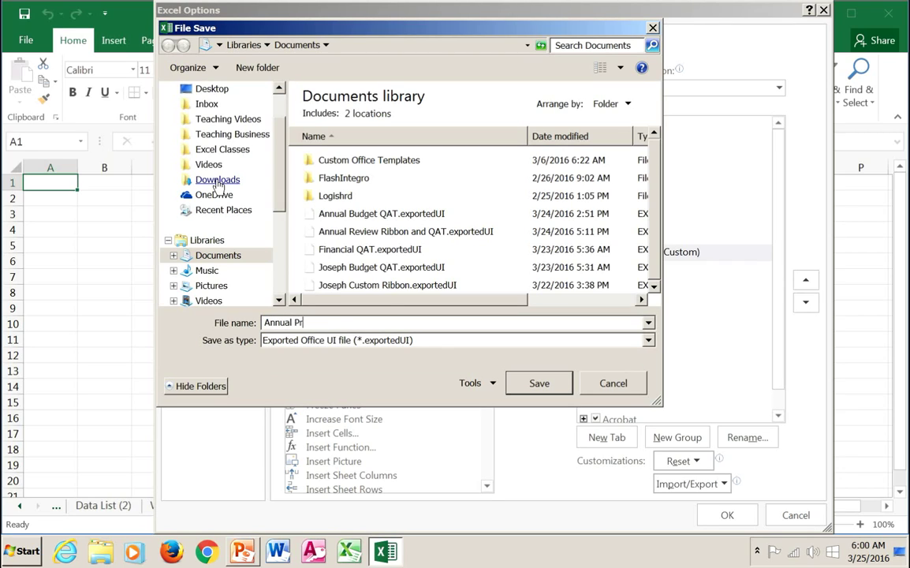
type("ojections Menu")
key("Return")
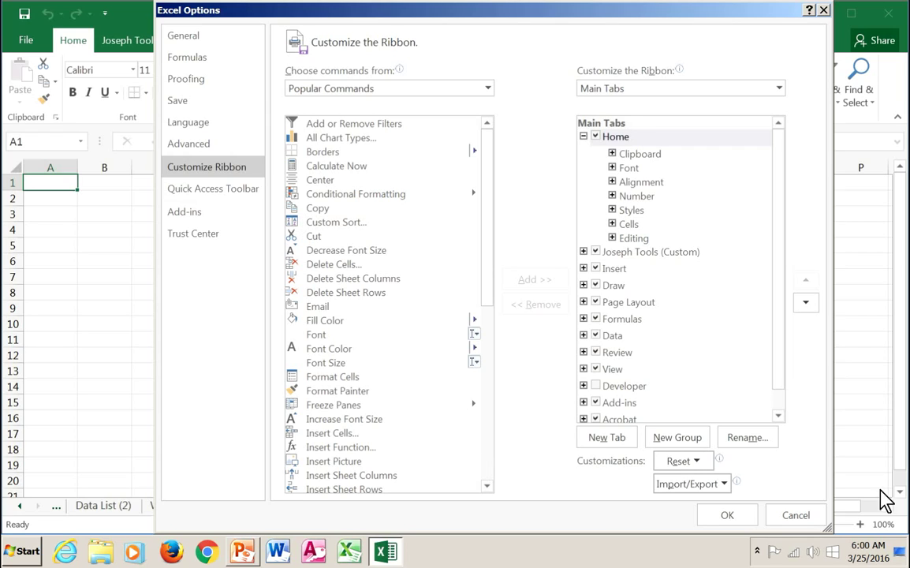
Step: Reset all ribbon and Quick Access Toolbar customizations, and apply the change
left_click(668, 466)
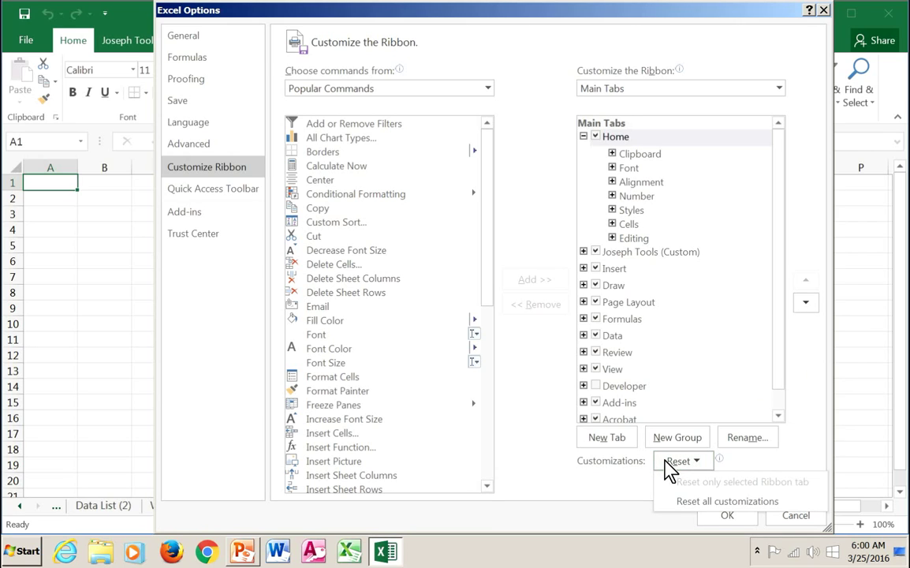
left_click(715, 502)
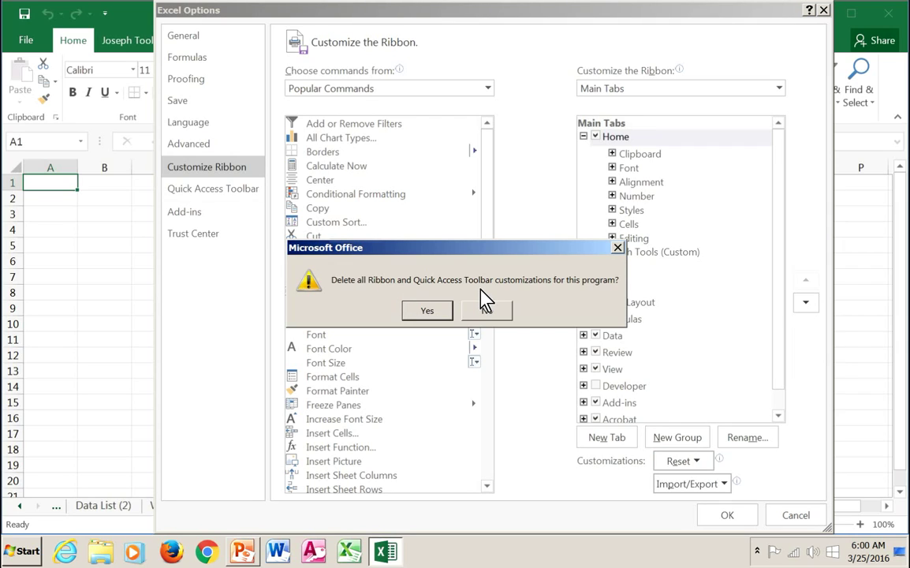
left_click(444, 315)
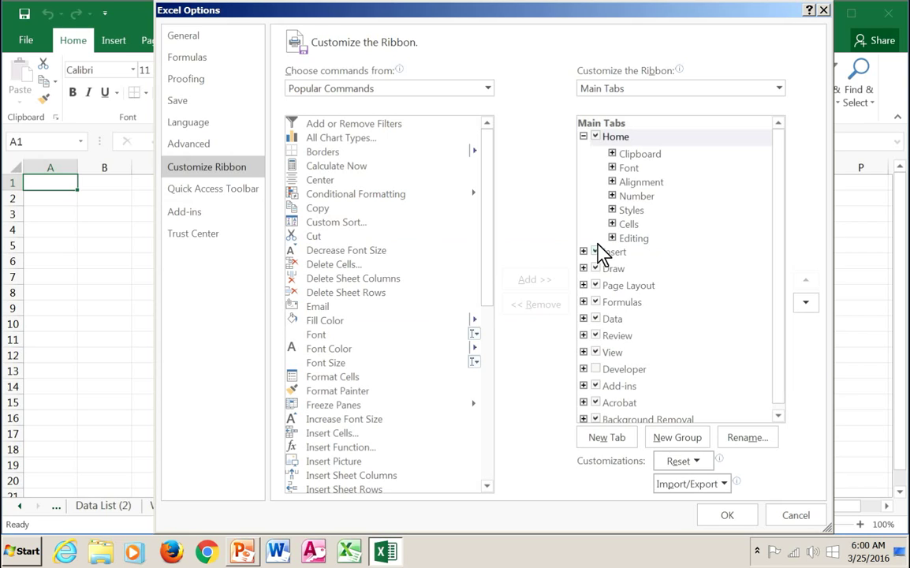
left_click(584, 137)
left_click(727, 515)
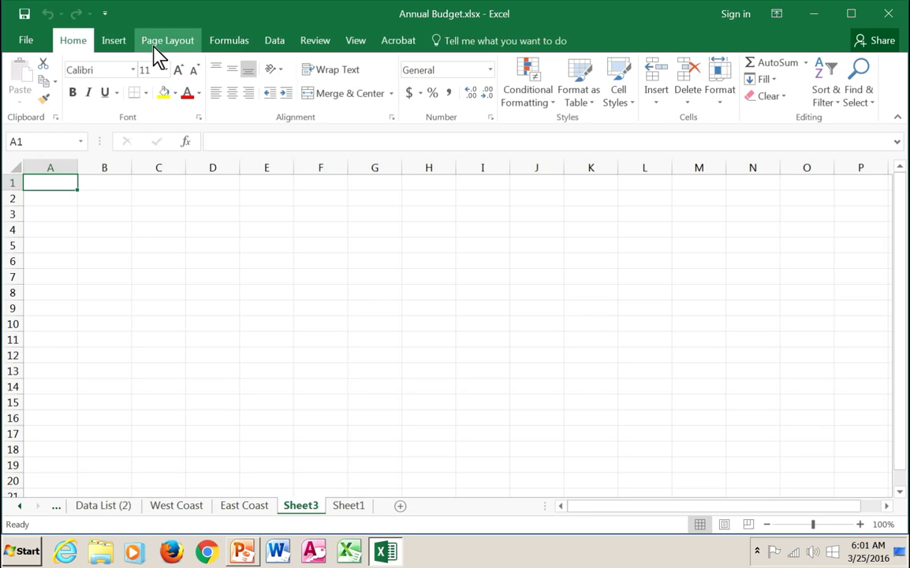
Step: Import the customization file Annual Projections Menu.exportedUI from the Documents library, replacing all existing ribbon and Quick Access Toolbar customizations
right_click(124, 111)
left_click(198, 184)
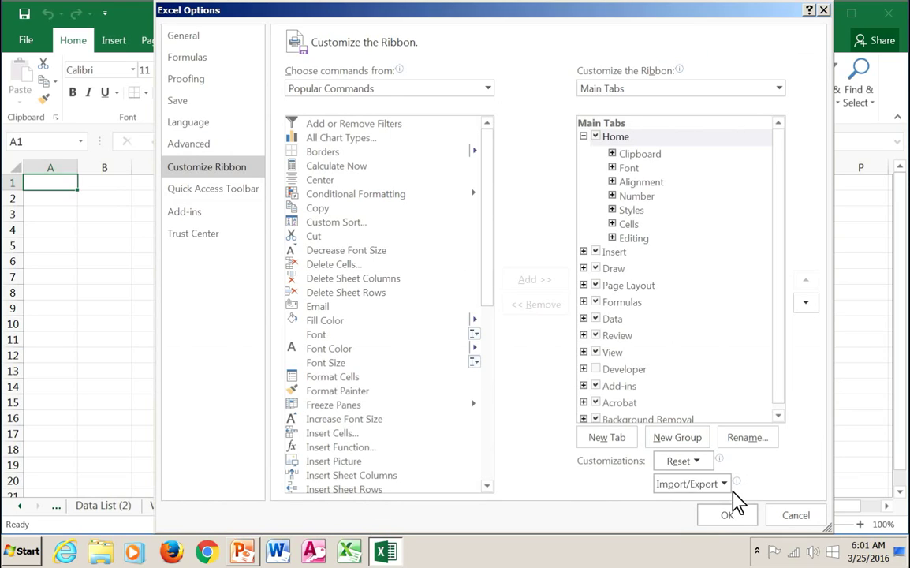
left_click(704, 492)
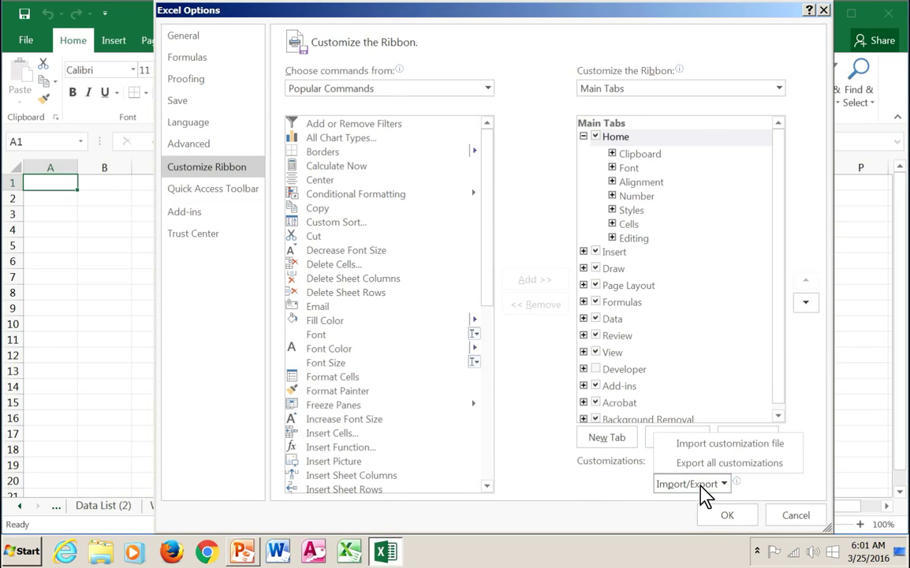
left_click(710, 444)
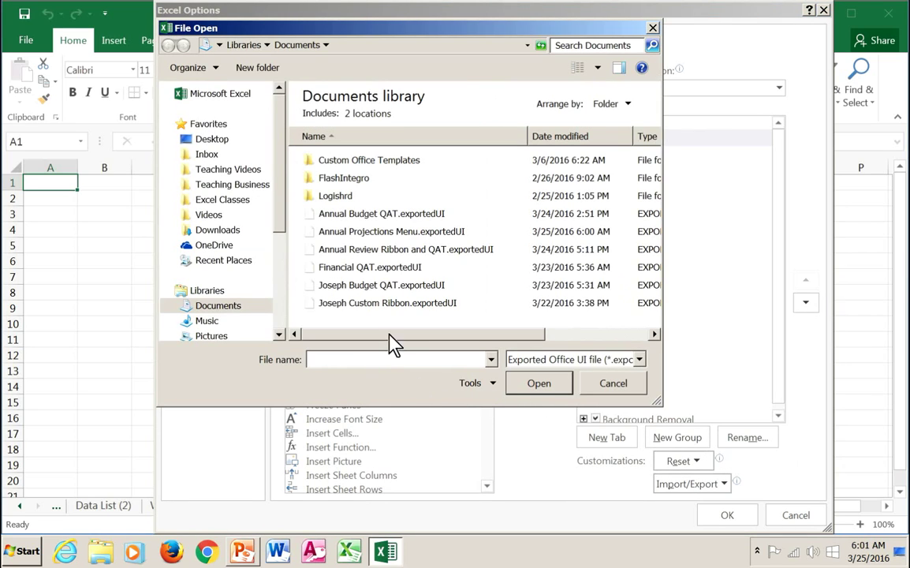
left_click(379, 232)
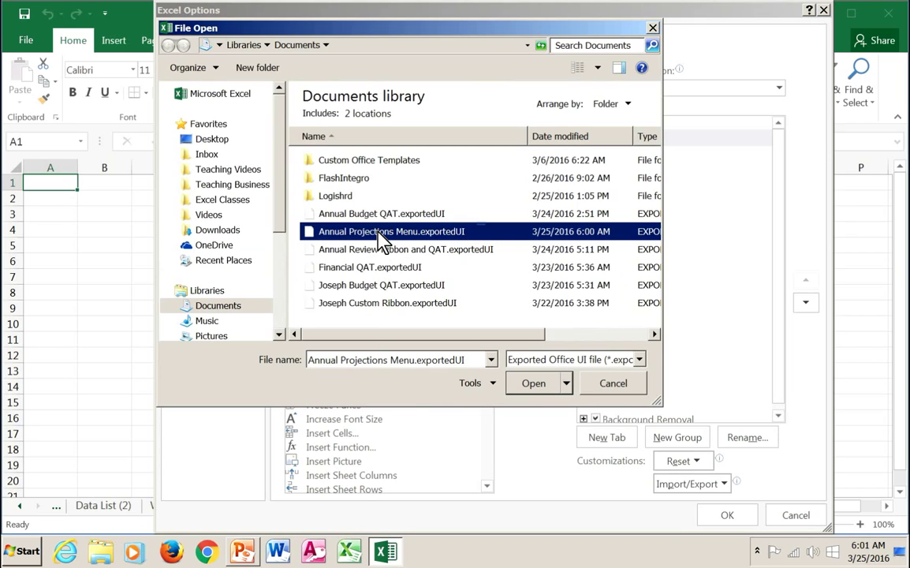
left_click(532, 385)
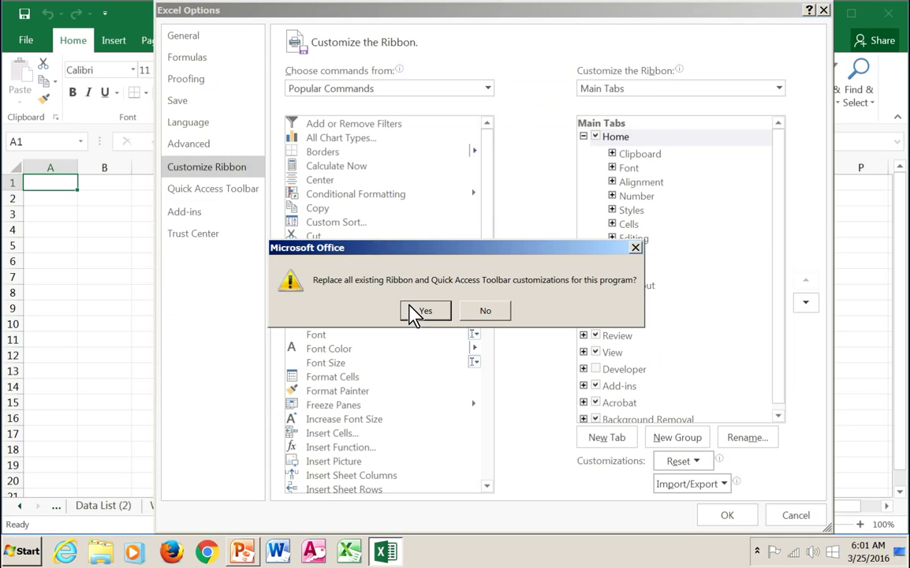
left_click(410, 307)
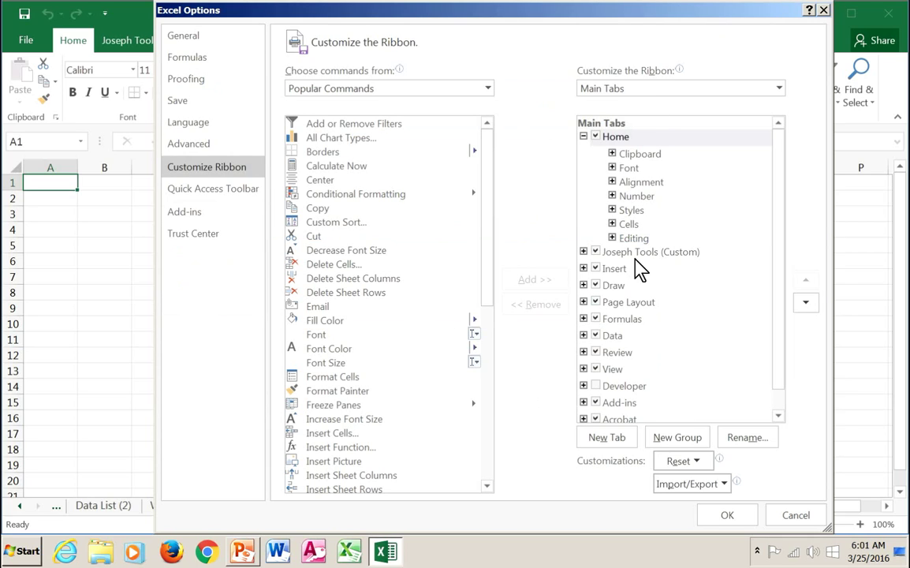
Step: Inspect the imported custom tab's groups in the ribbon customization list, collapse the expanded tabs, and close the options
left_click(584, 251)
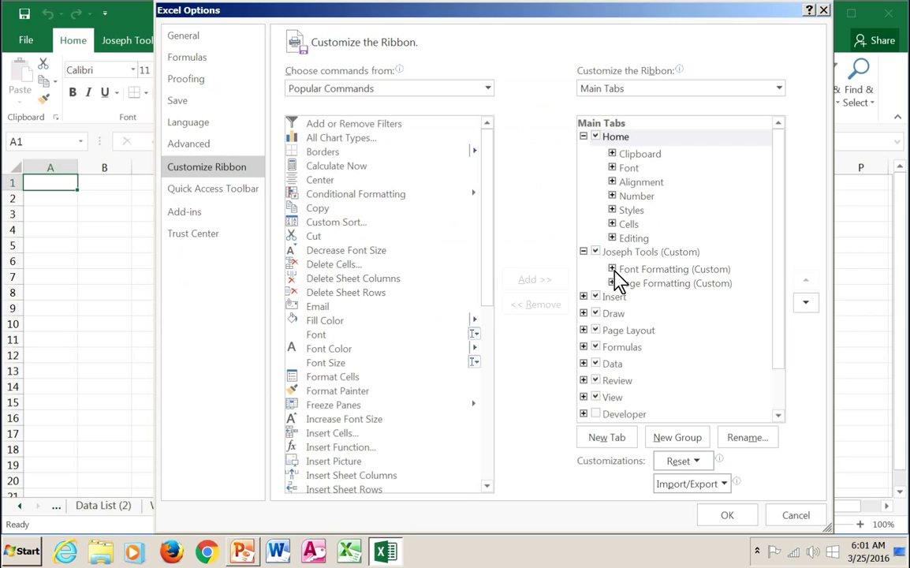
left_click(612, 269)
left_click(612, 269)
mouse_move(736, 465)
left_click(583, 137)
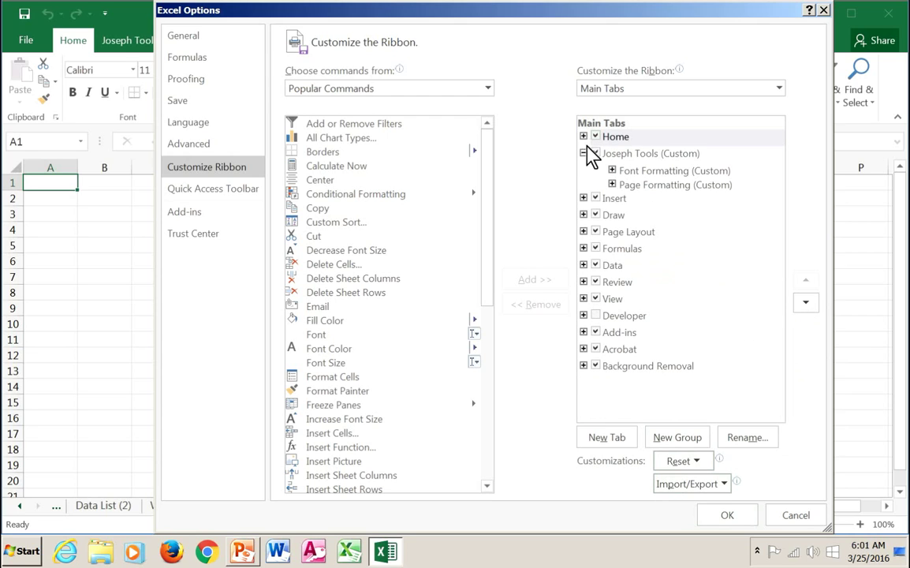
left_click(584, 153)
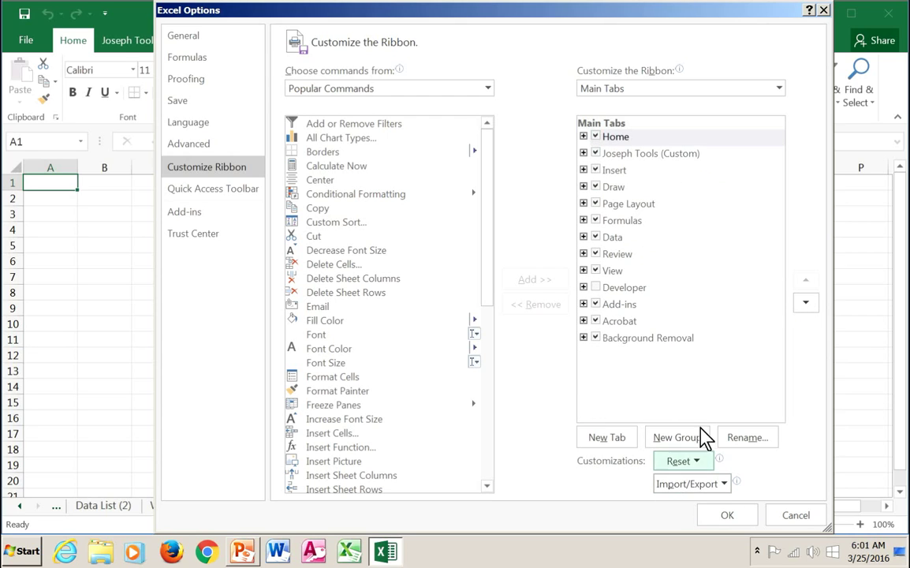
left_click(726, 514)
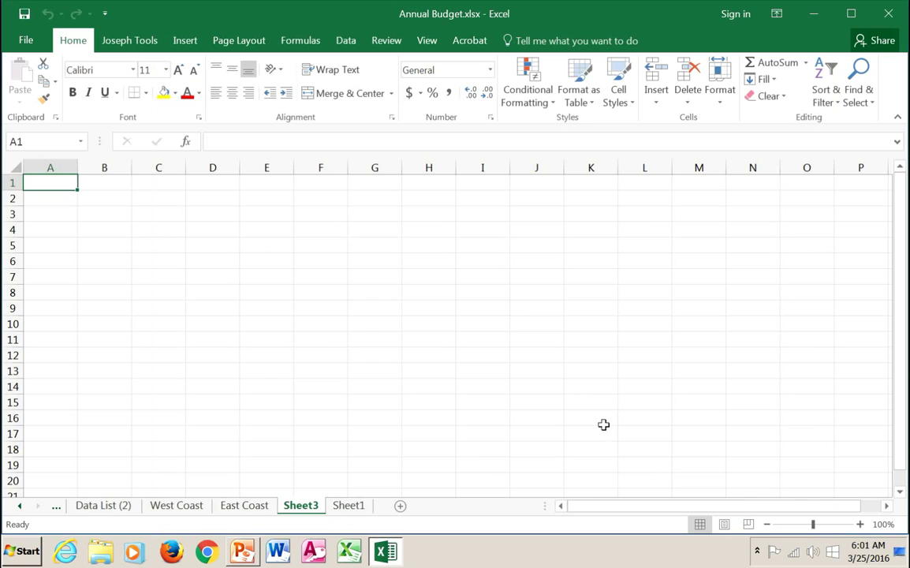